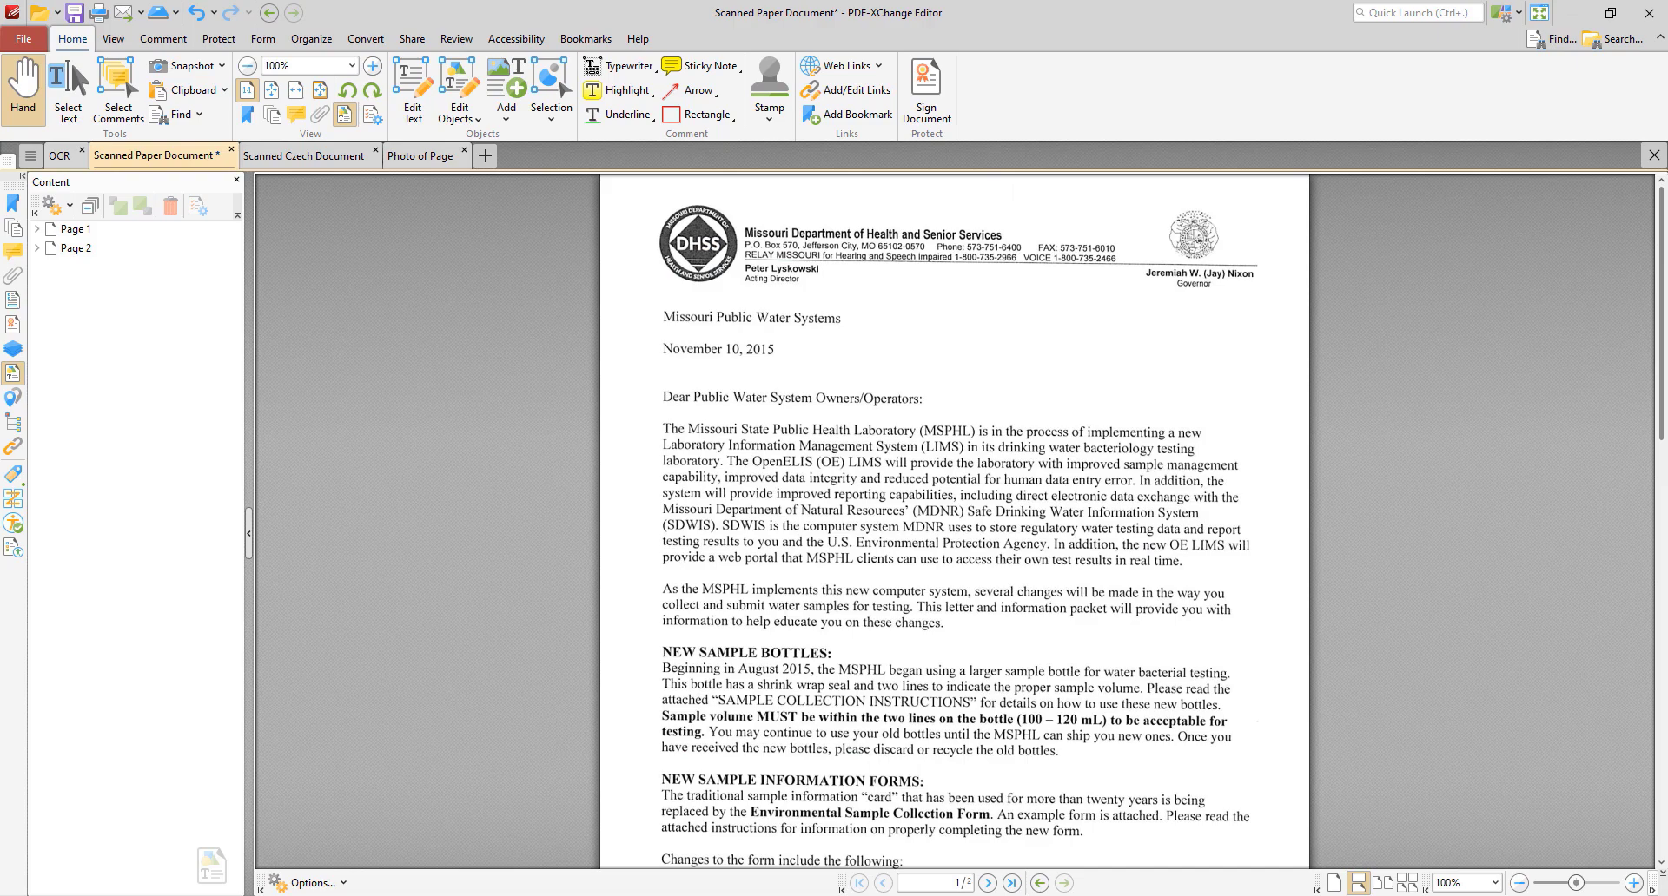
Inspect pages 1 and 2 in the Content panel, confirming each is one 1275 × 1650 scanned image.
left_click(38, 231)
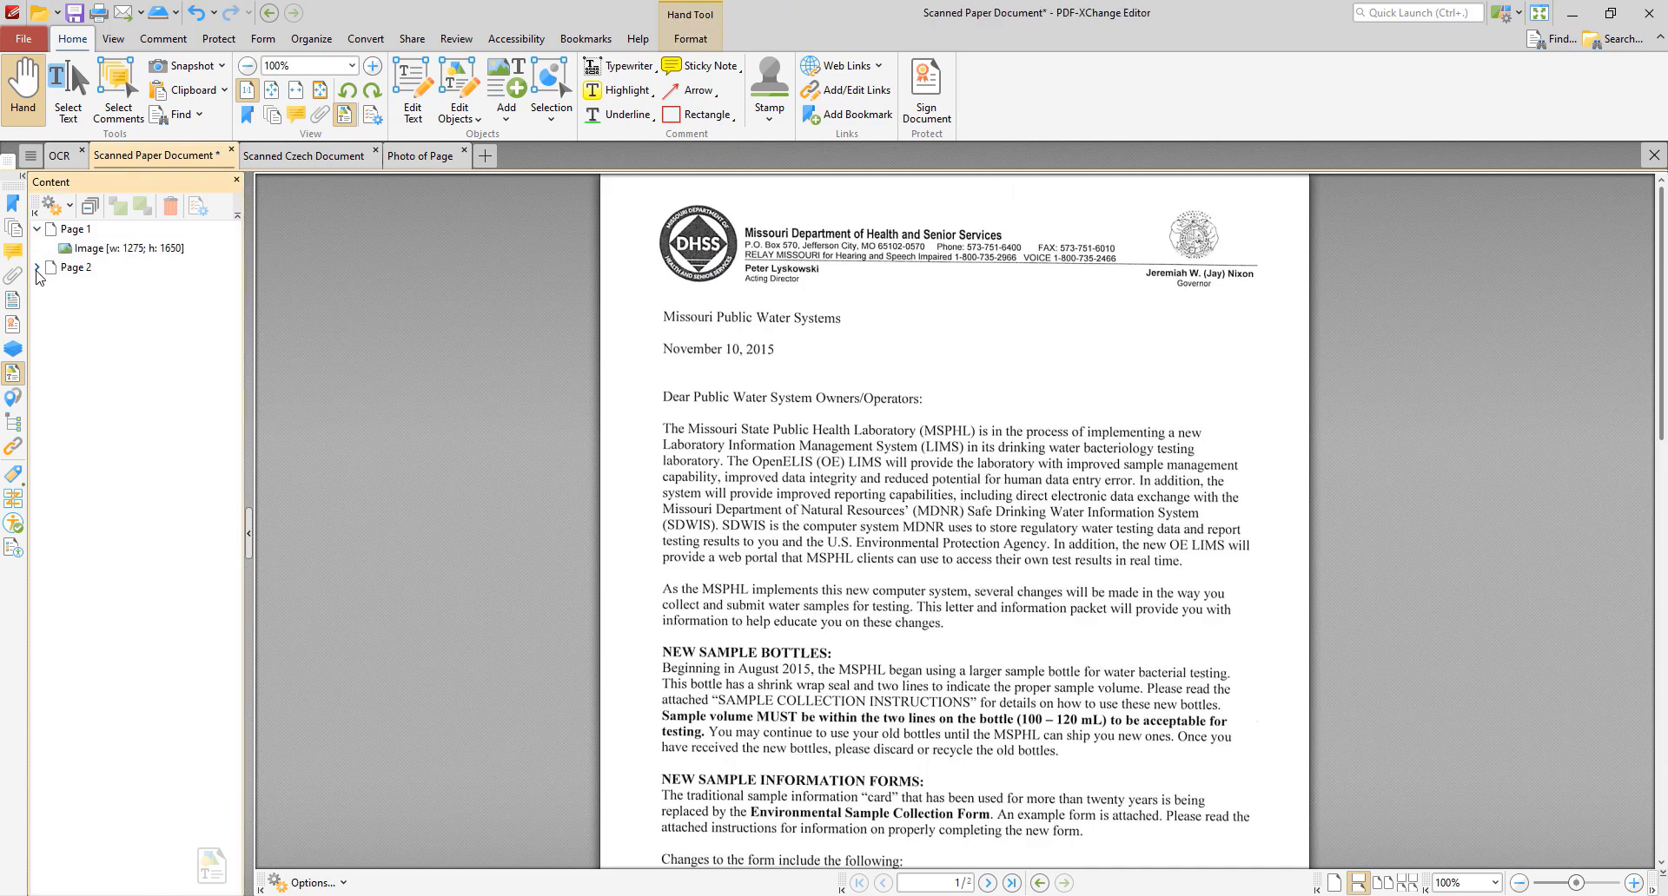
left_click(38, 267)
left_click(96, 248)
left_click(95, 286)
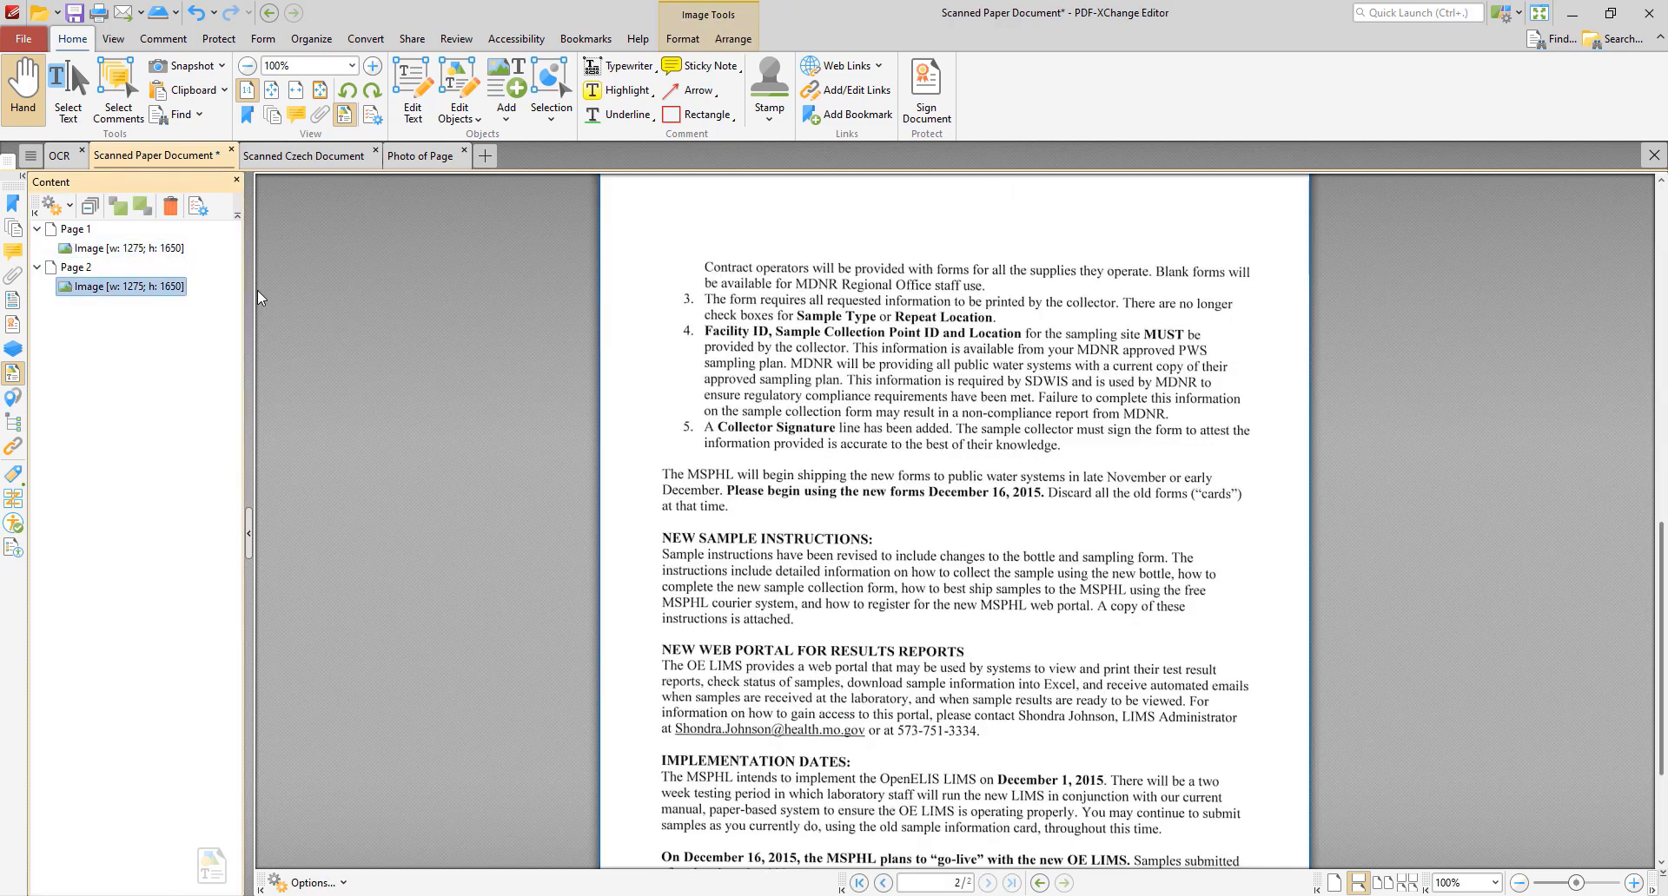
left_click(122, 248)
key("Escape")
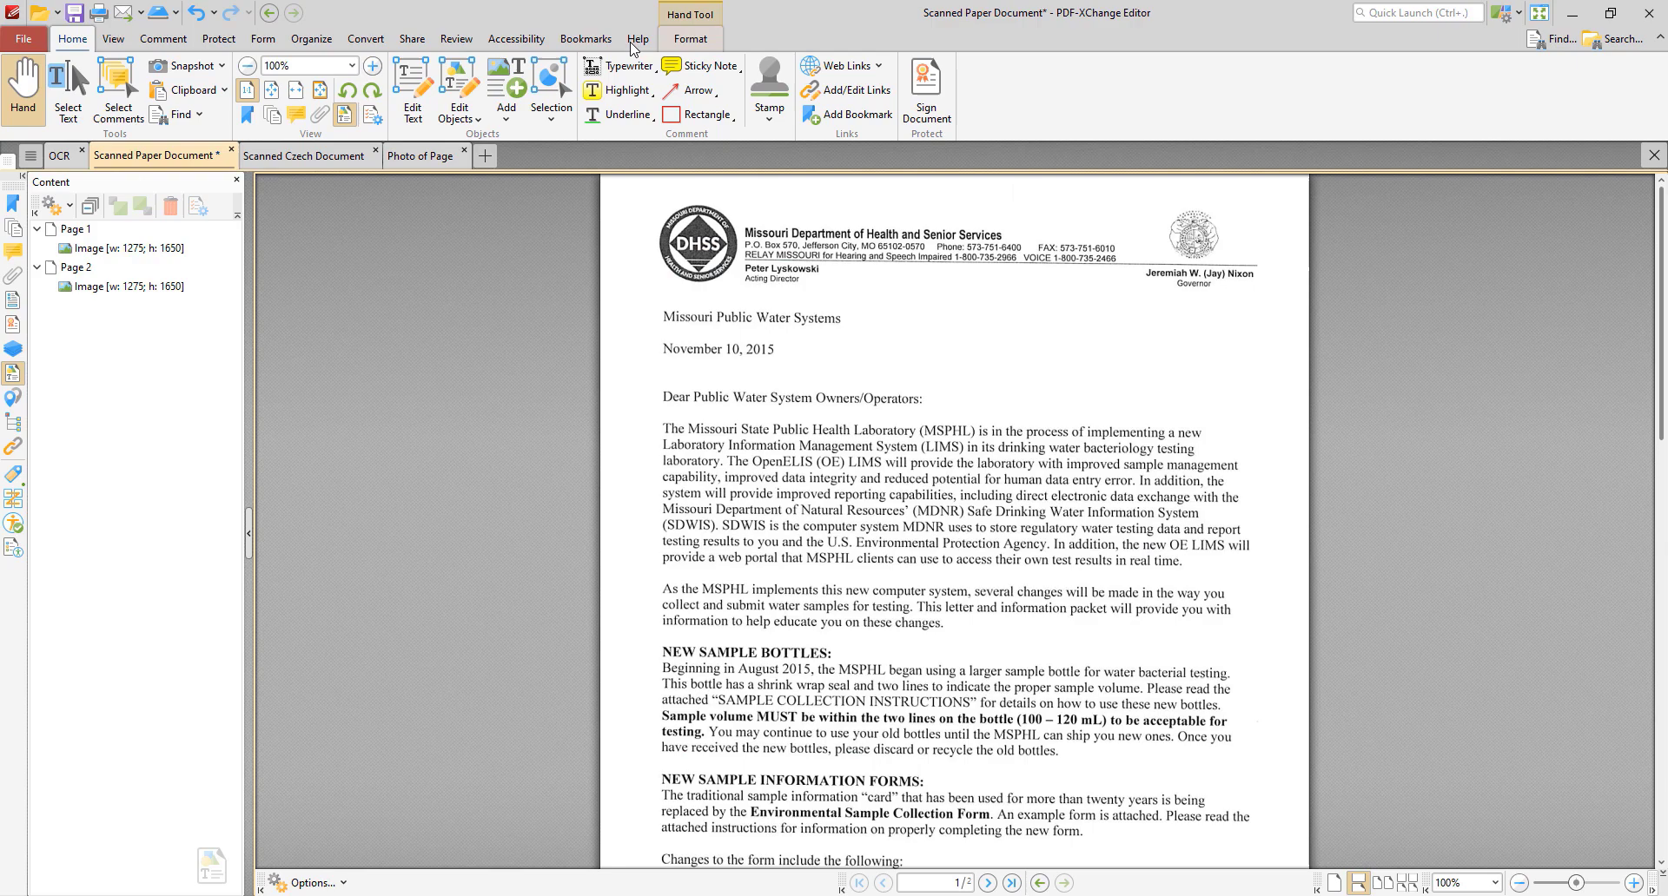
left_click(366, 39)
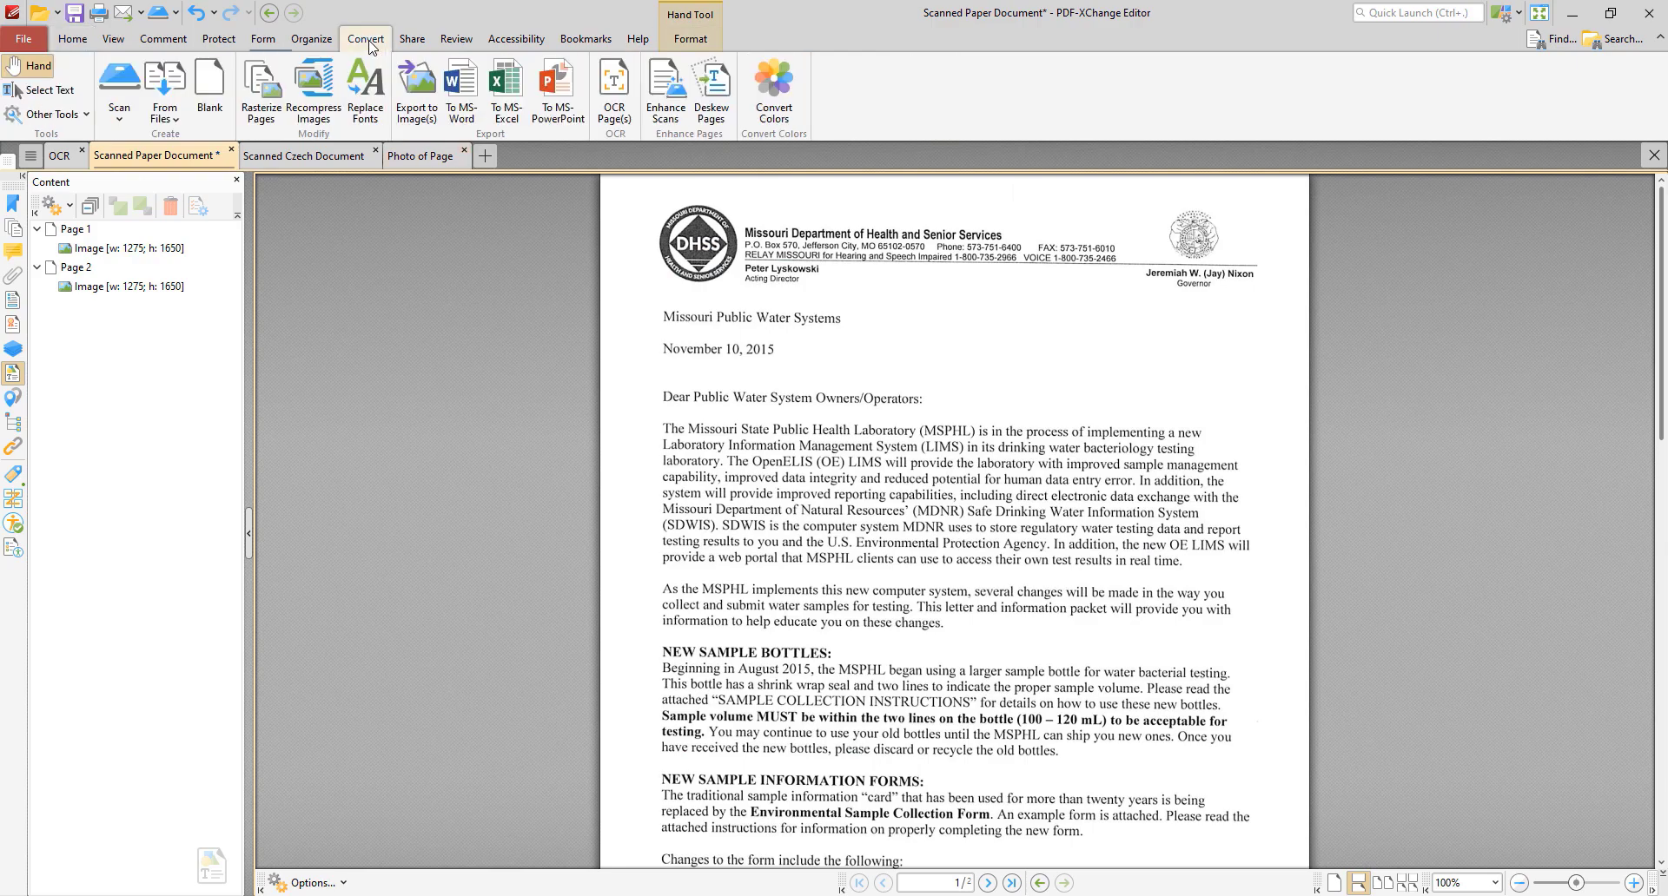
Open OCR Pages for both pages (English, Editable Text and Images) and list the output types.
left_click(623, 91)
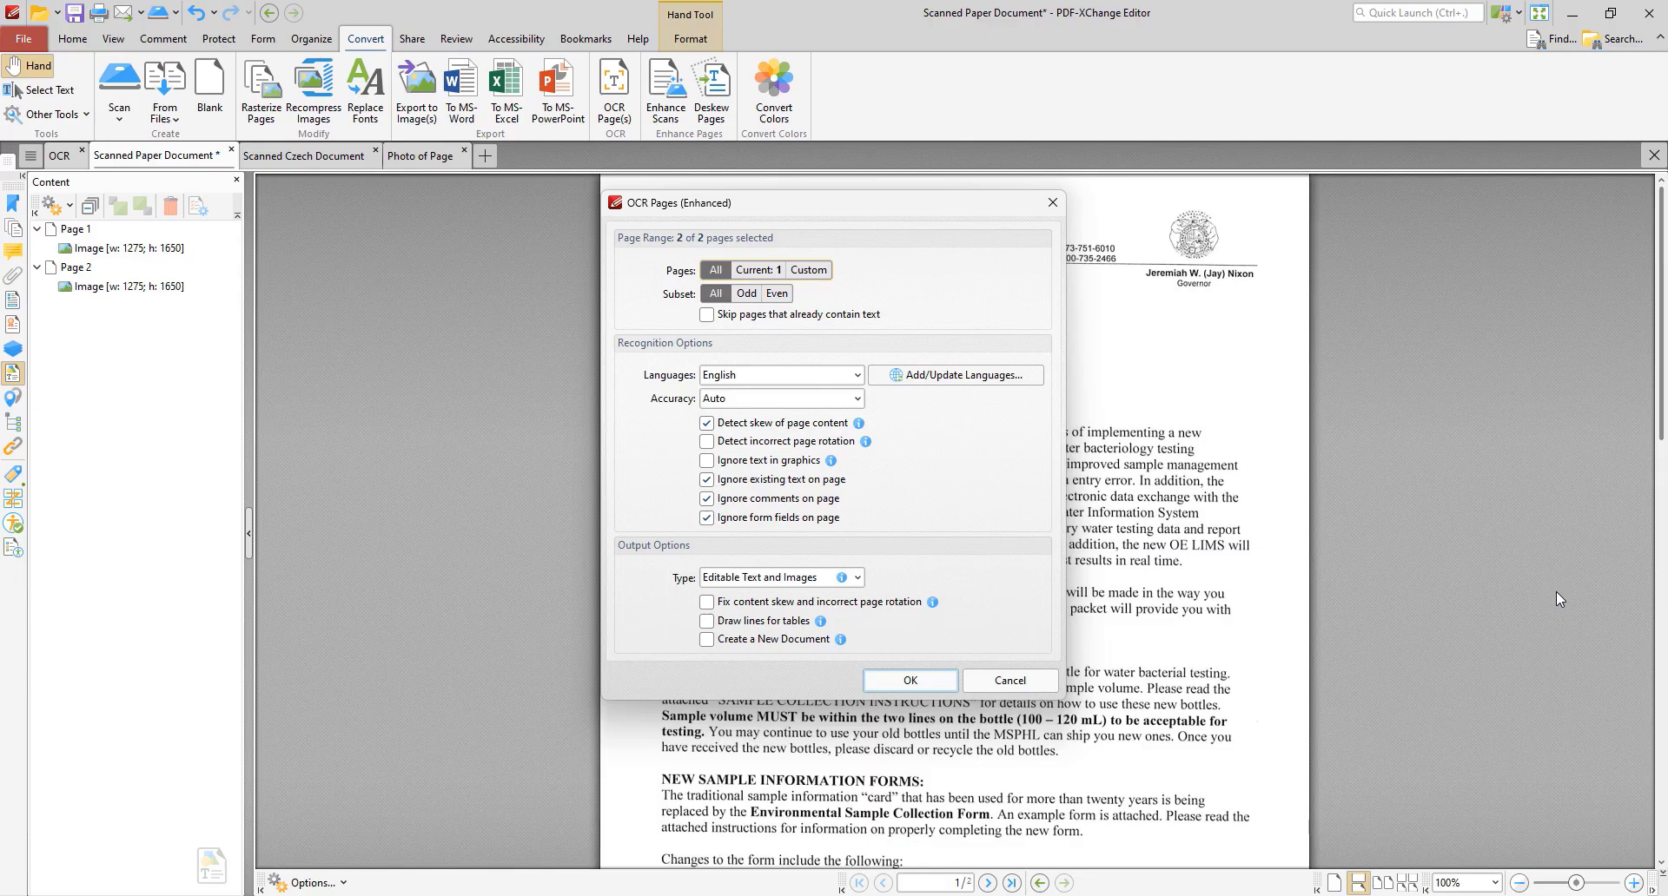
left_click(857, 578)
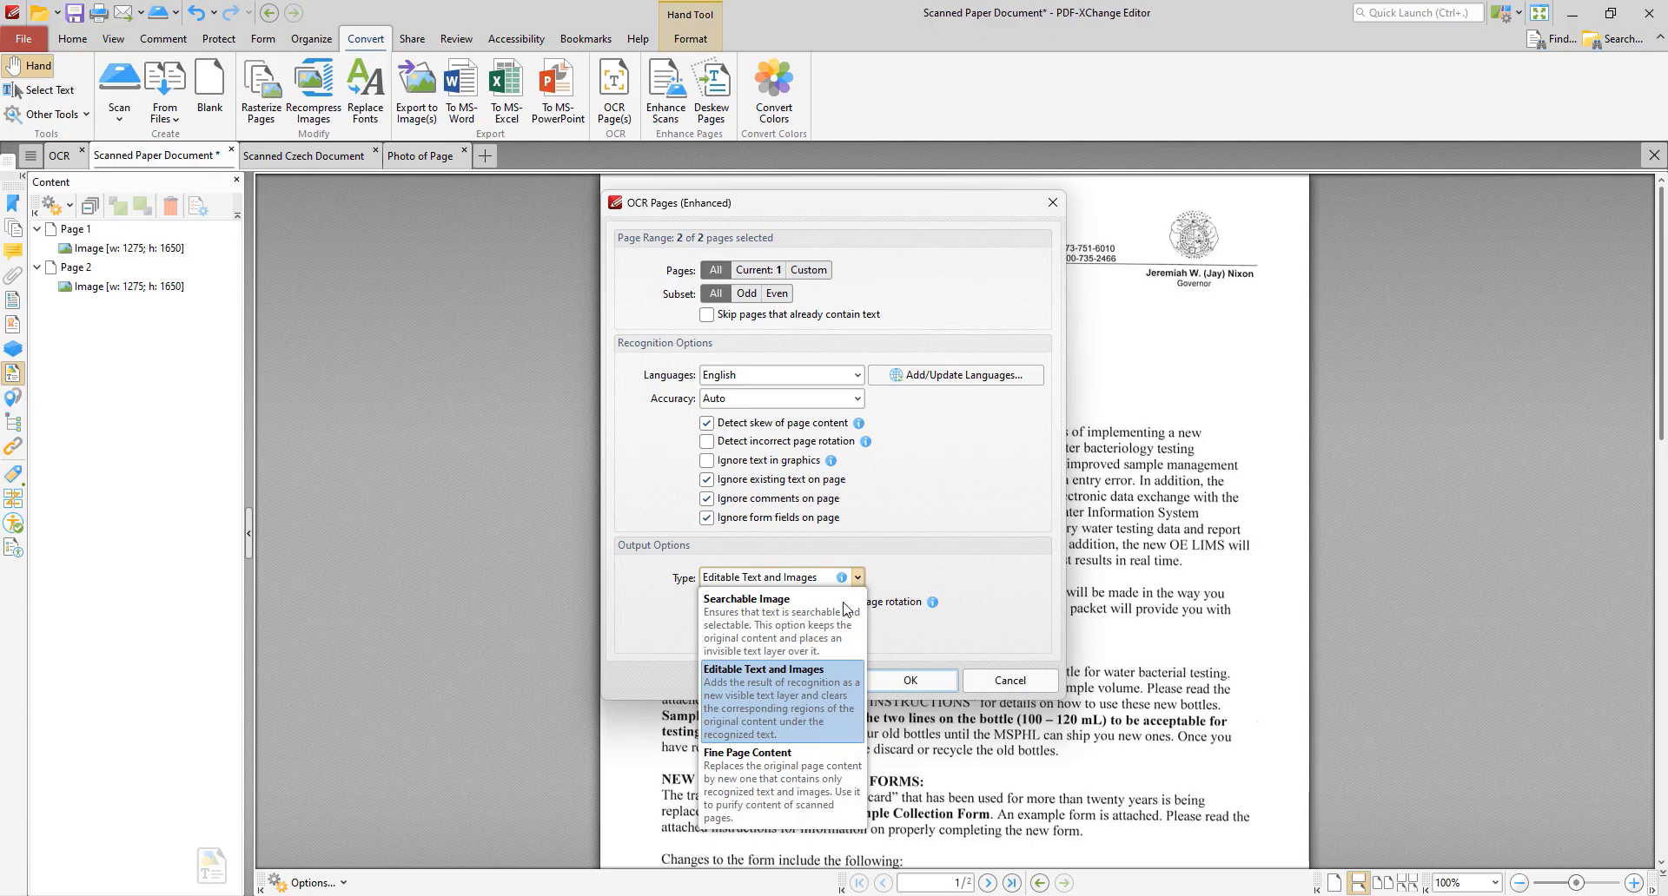
Try the Searchable Image, Editable Text and Images, and Fine Page Content output types in turn.
left_click(792, 643)
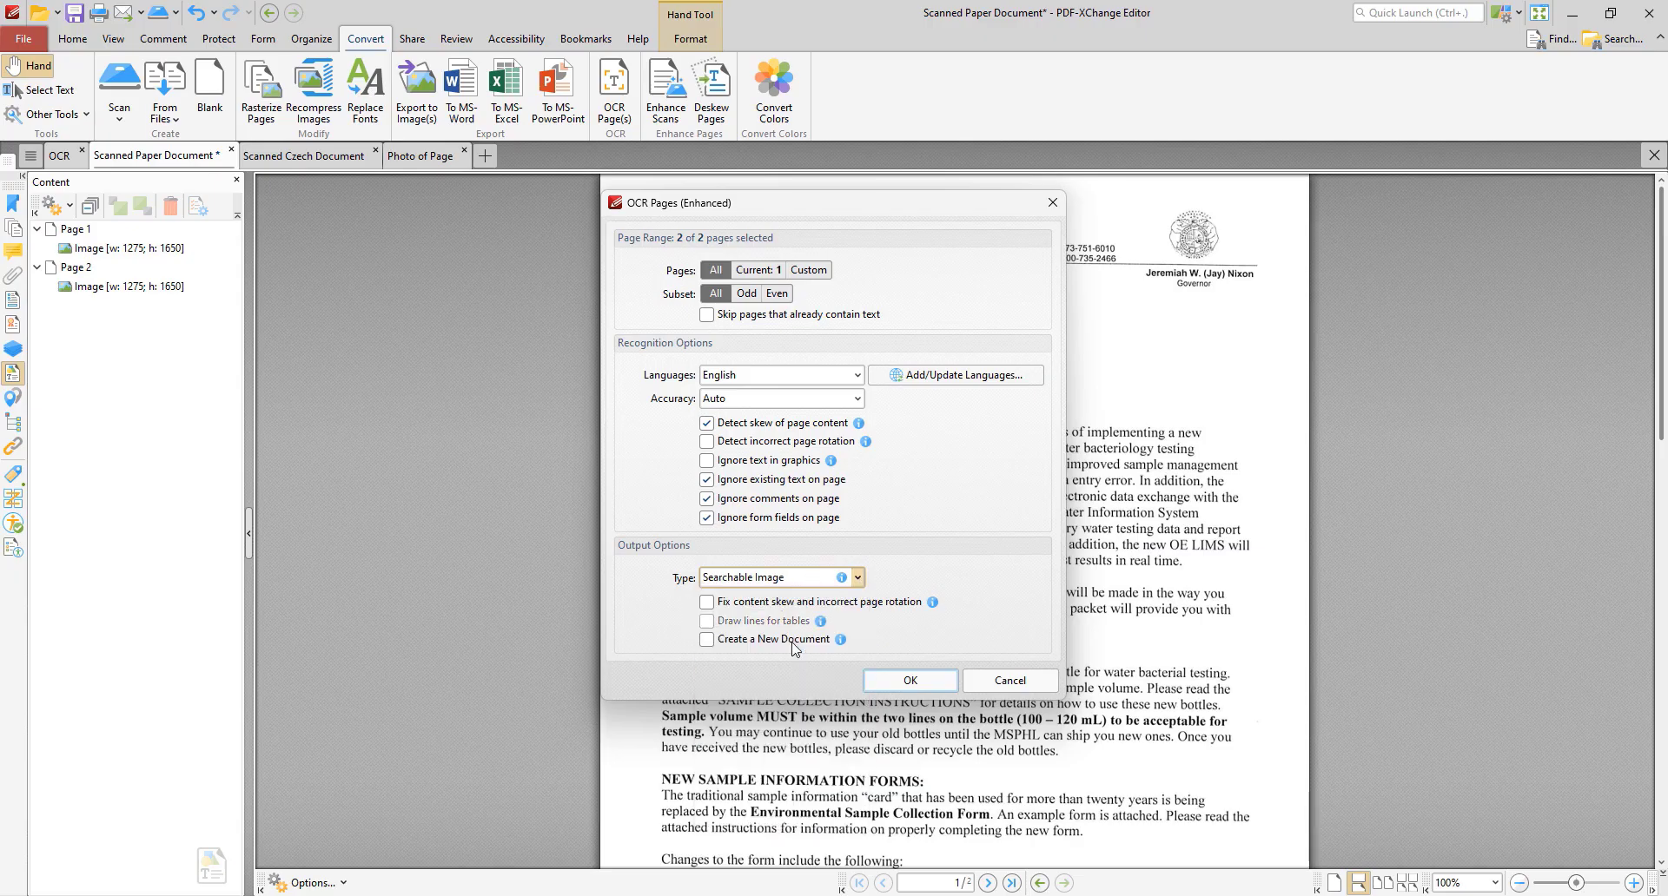
left_click(857, 577)
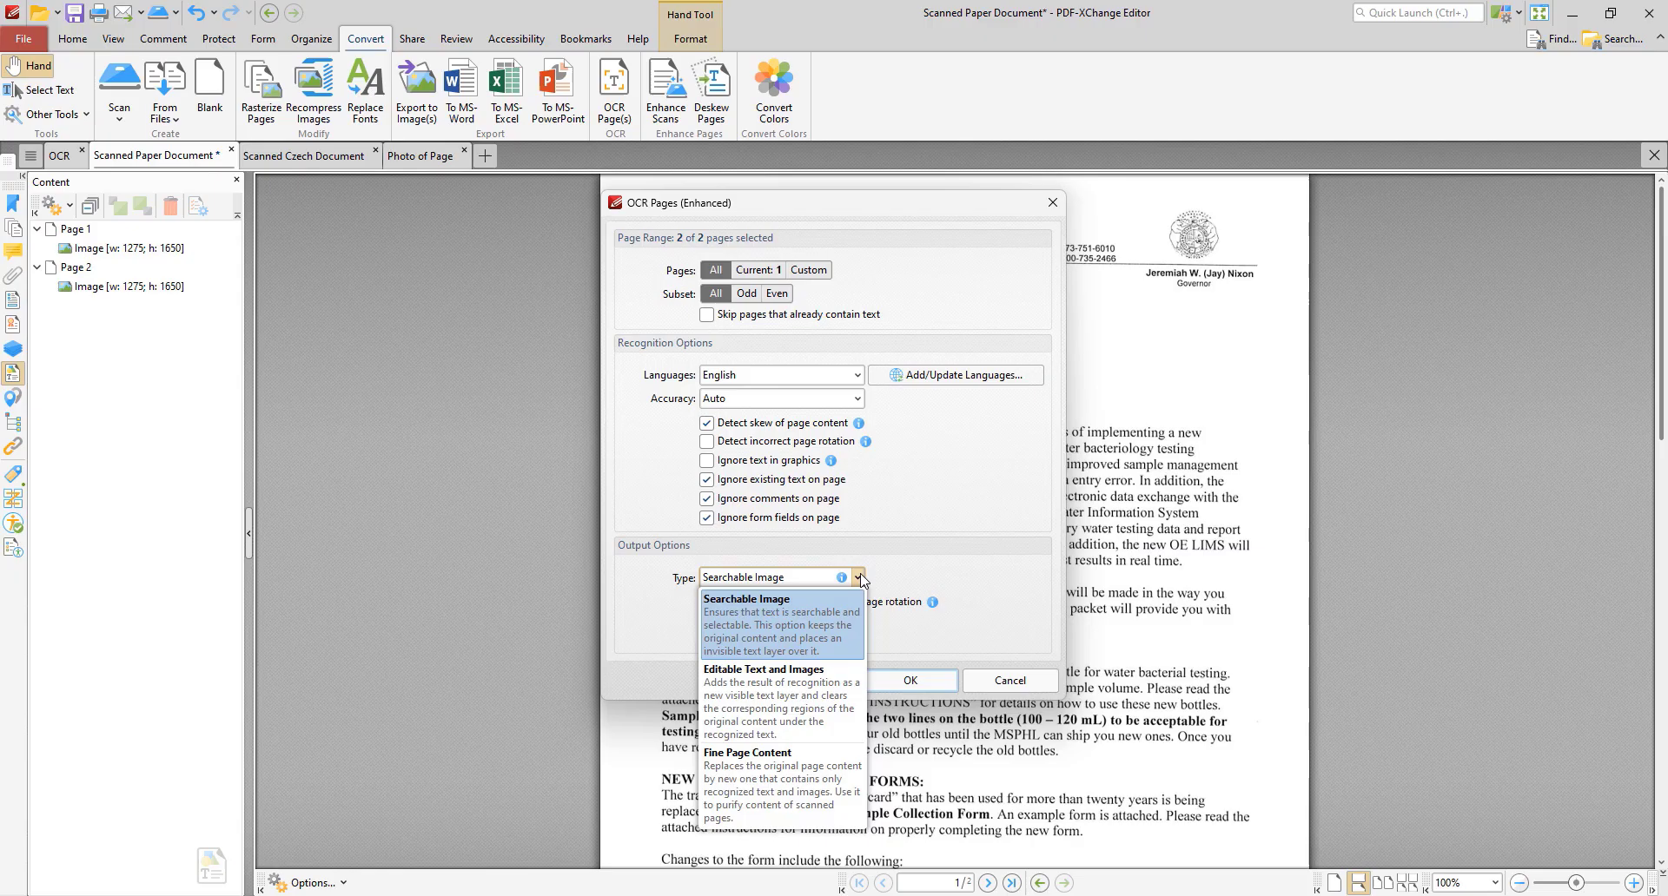
left_click(812, 680)
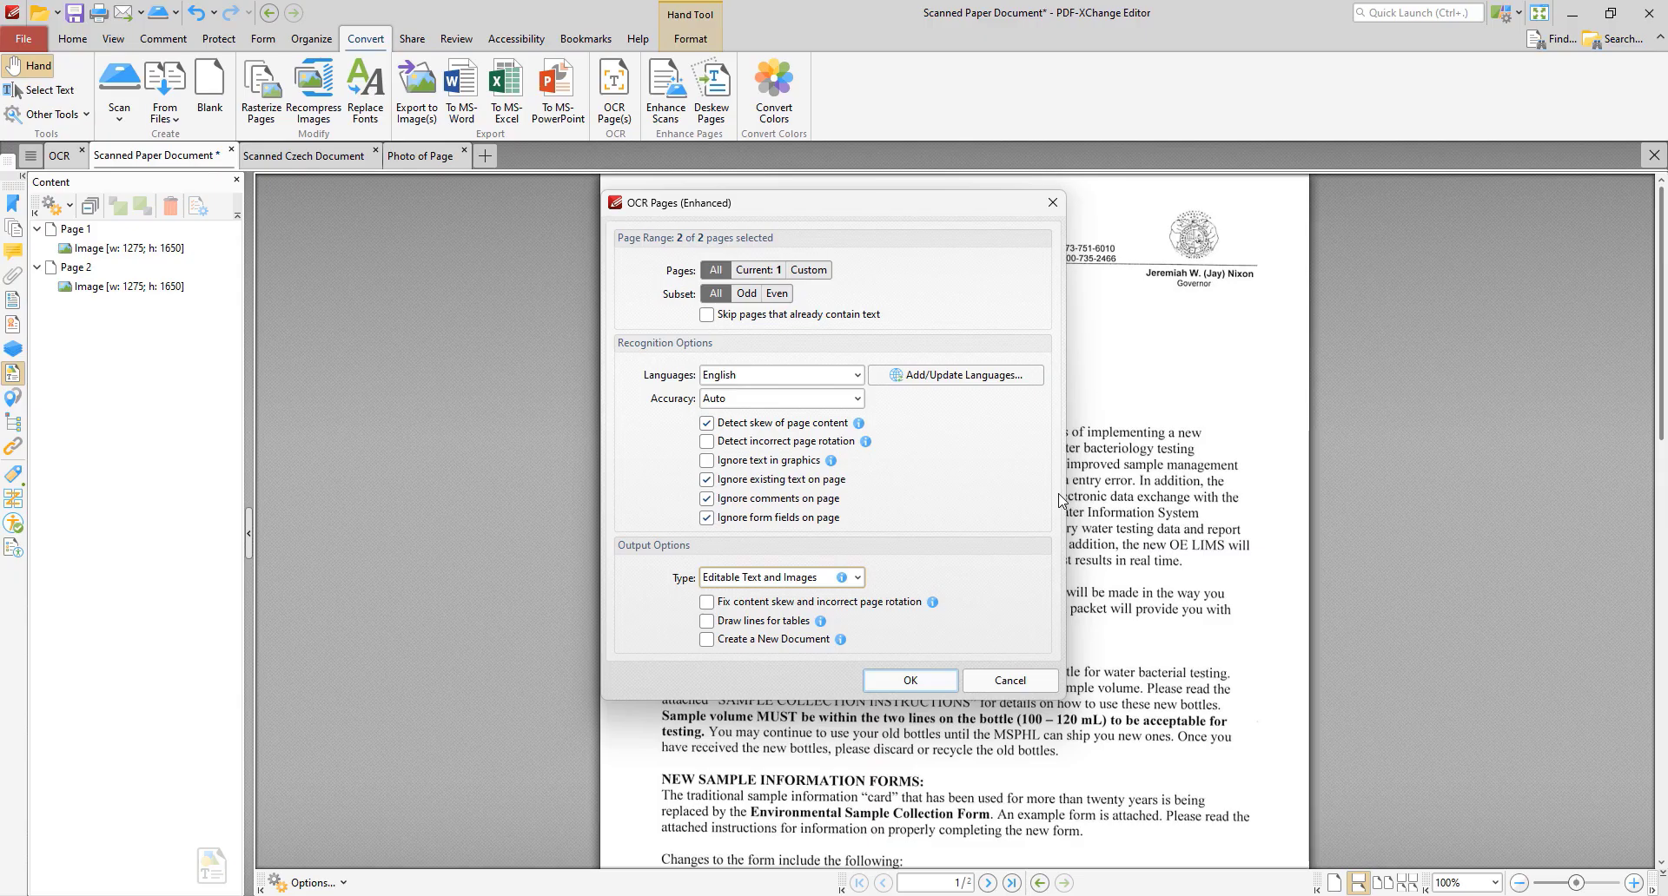
left_click(857, 577)
left_click(782, 768)
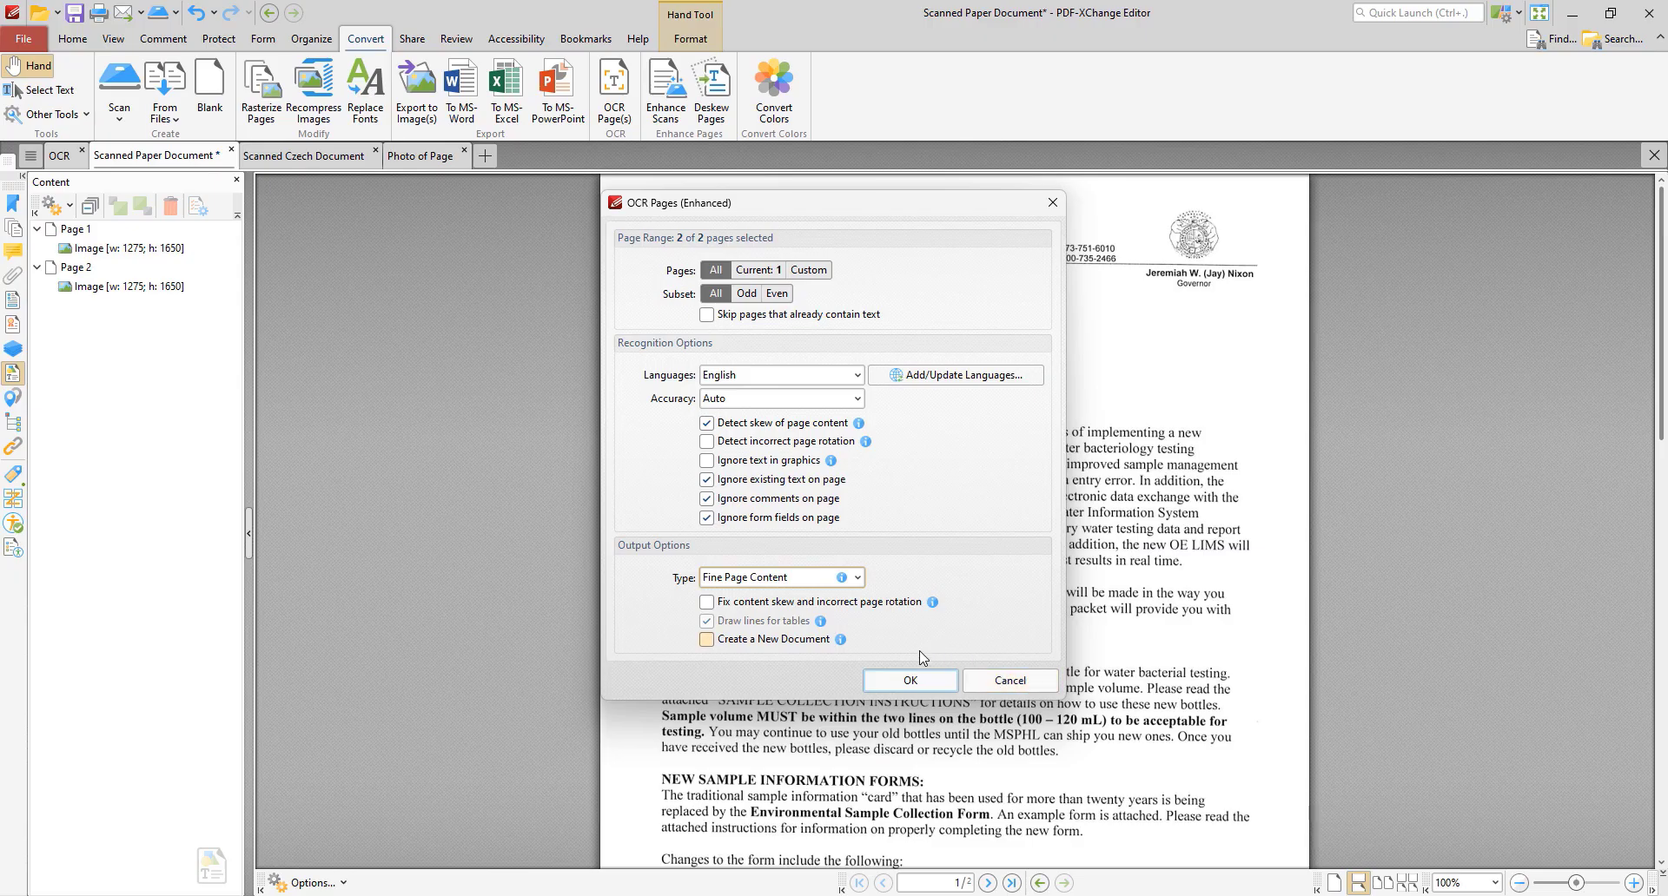
left_click(855, 579)
Run OCR on both pages as Searchable Image and select one of page 1's recognized text lines.
left_click(851, 641)
left_click(911, 683)
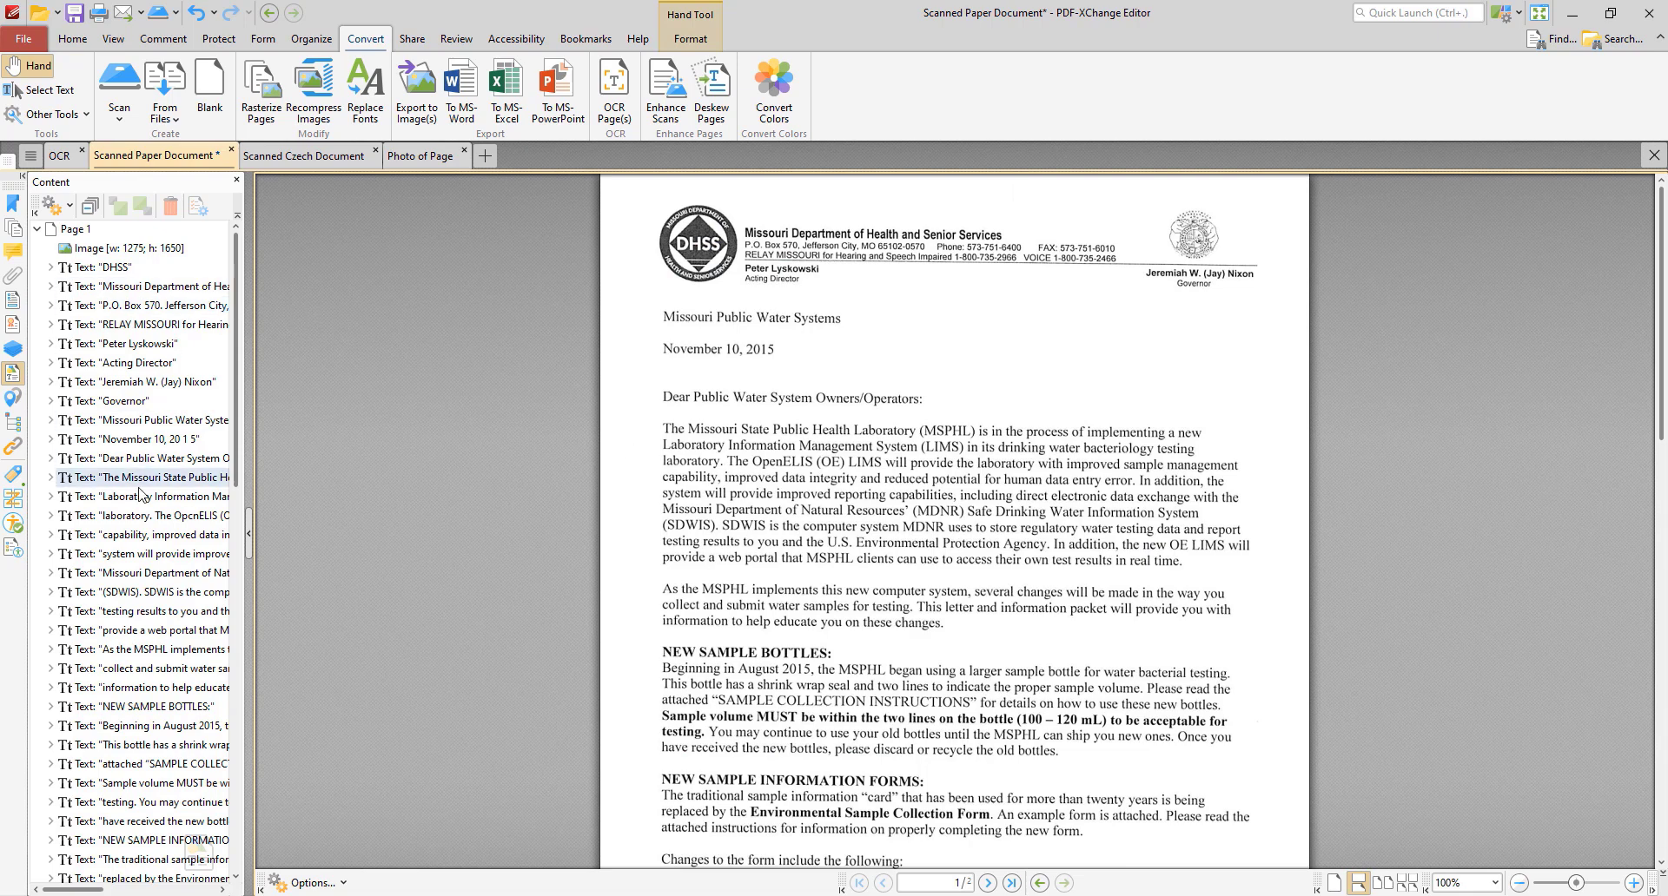
left_click(149, 708)
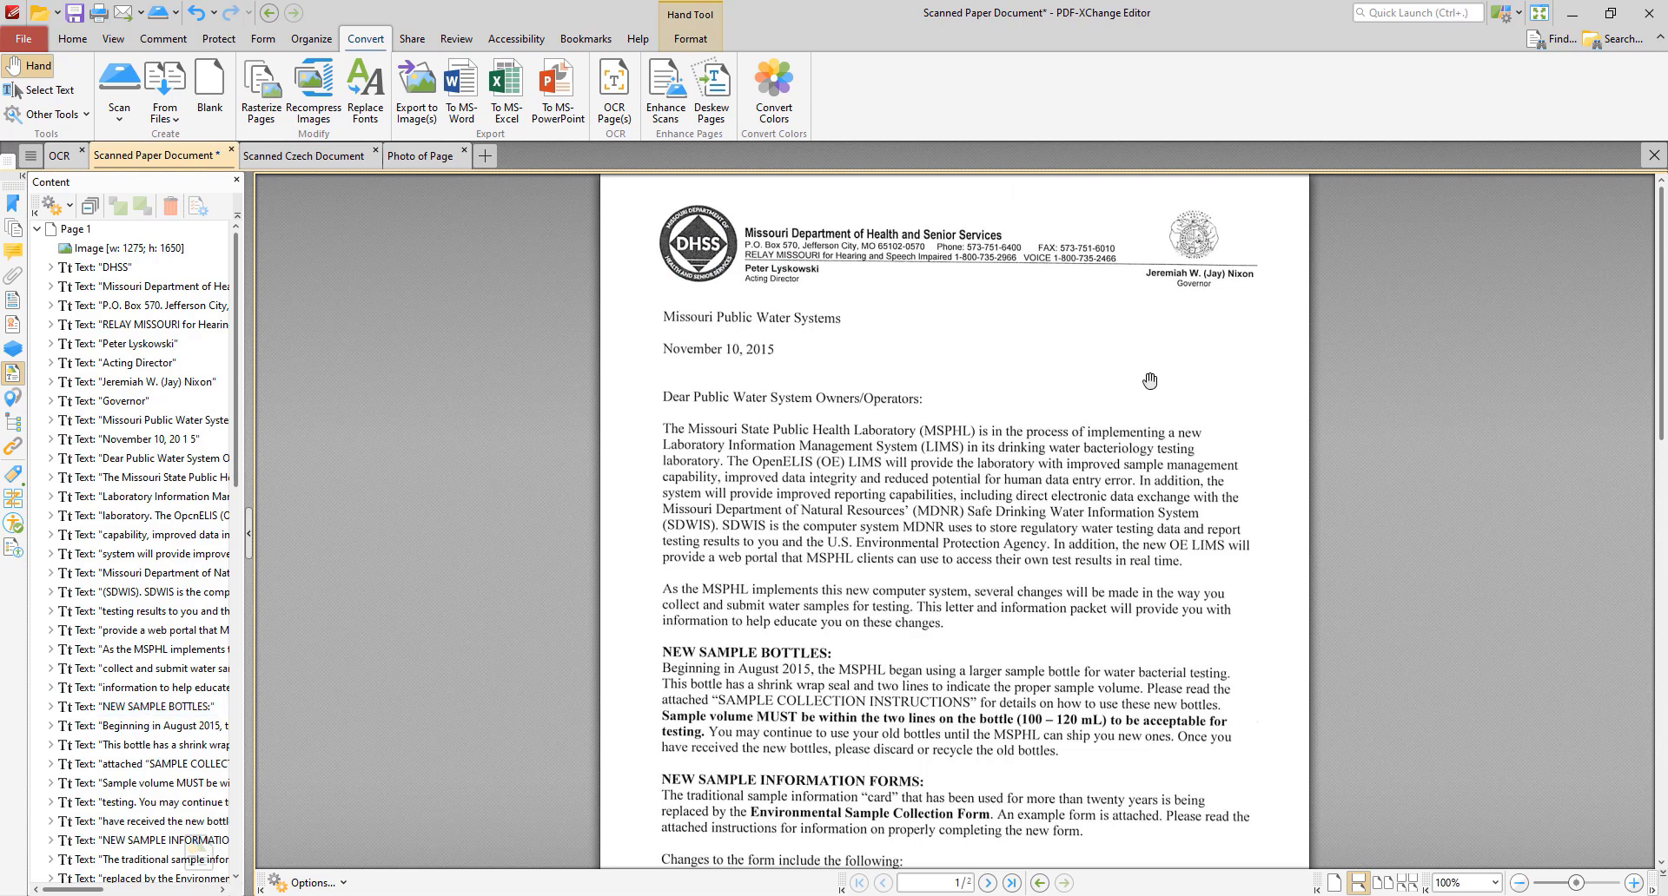
Search the OCR'd letter for the word 'the'.
key("ctrl+f")
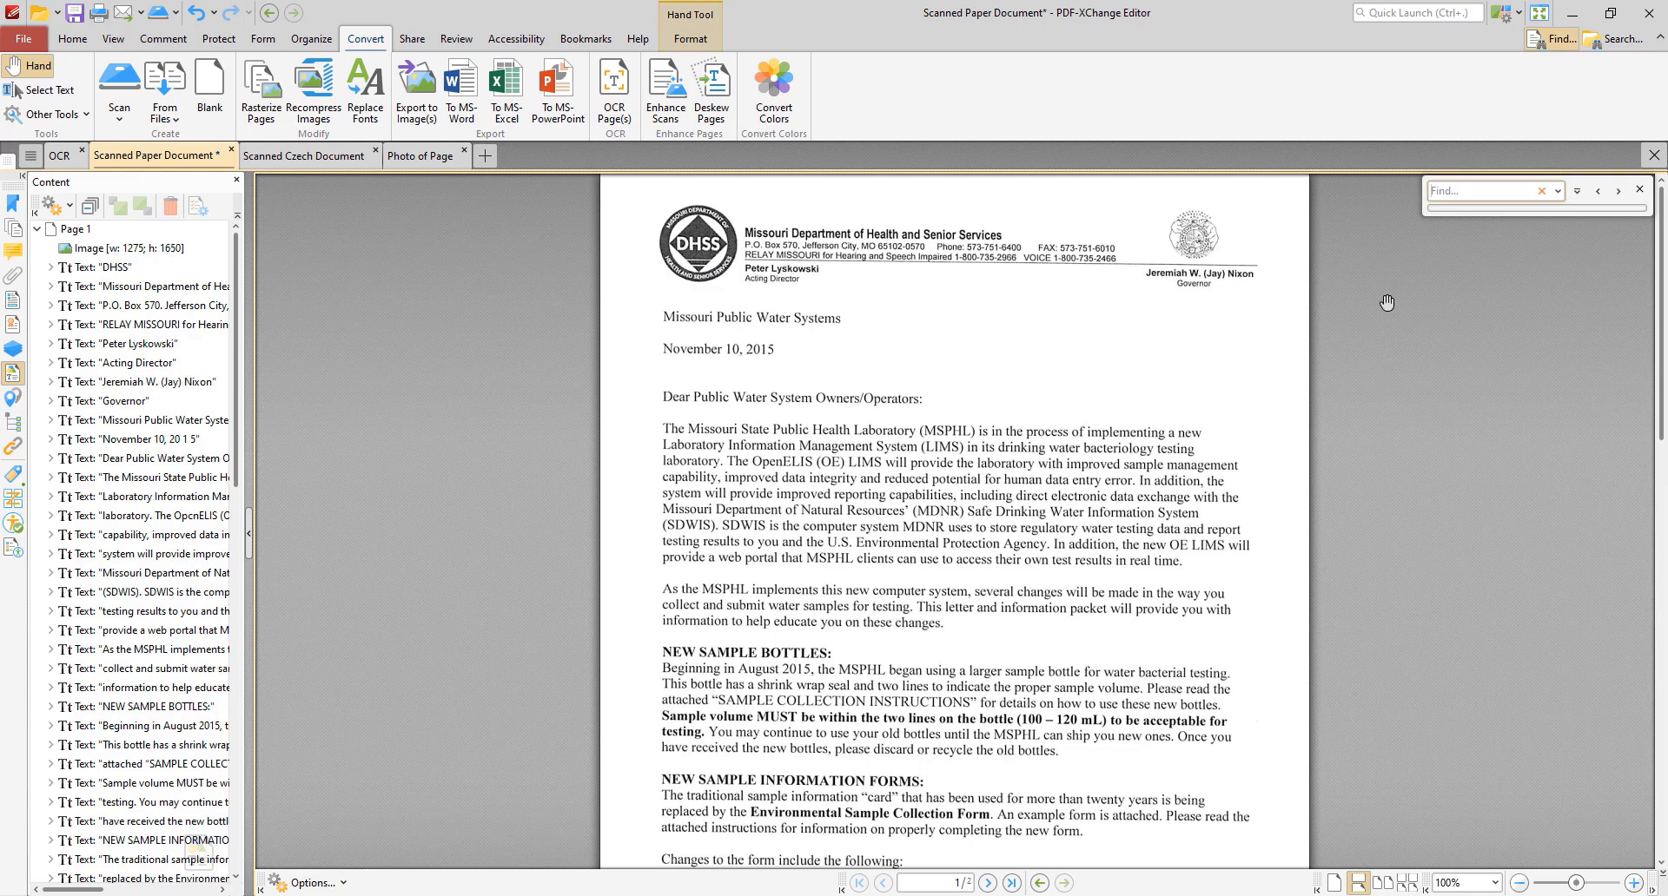
type("the")
key("Return")
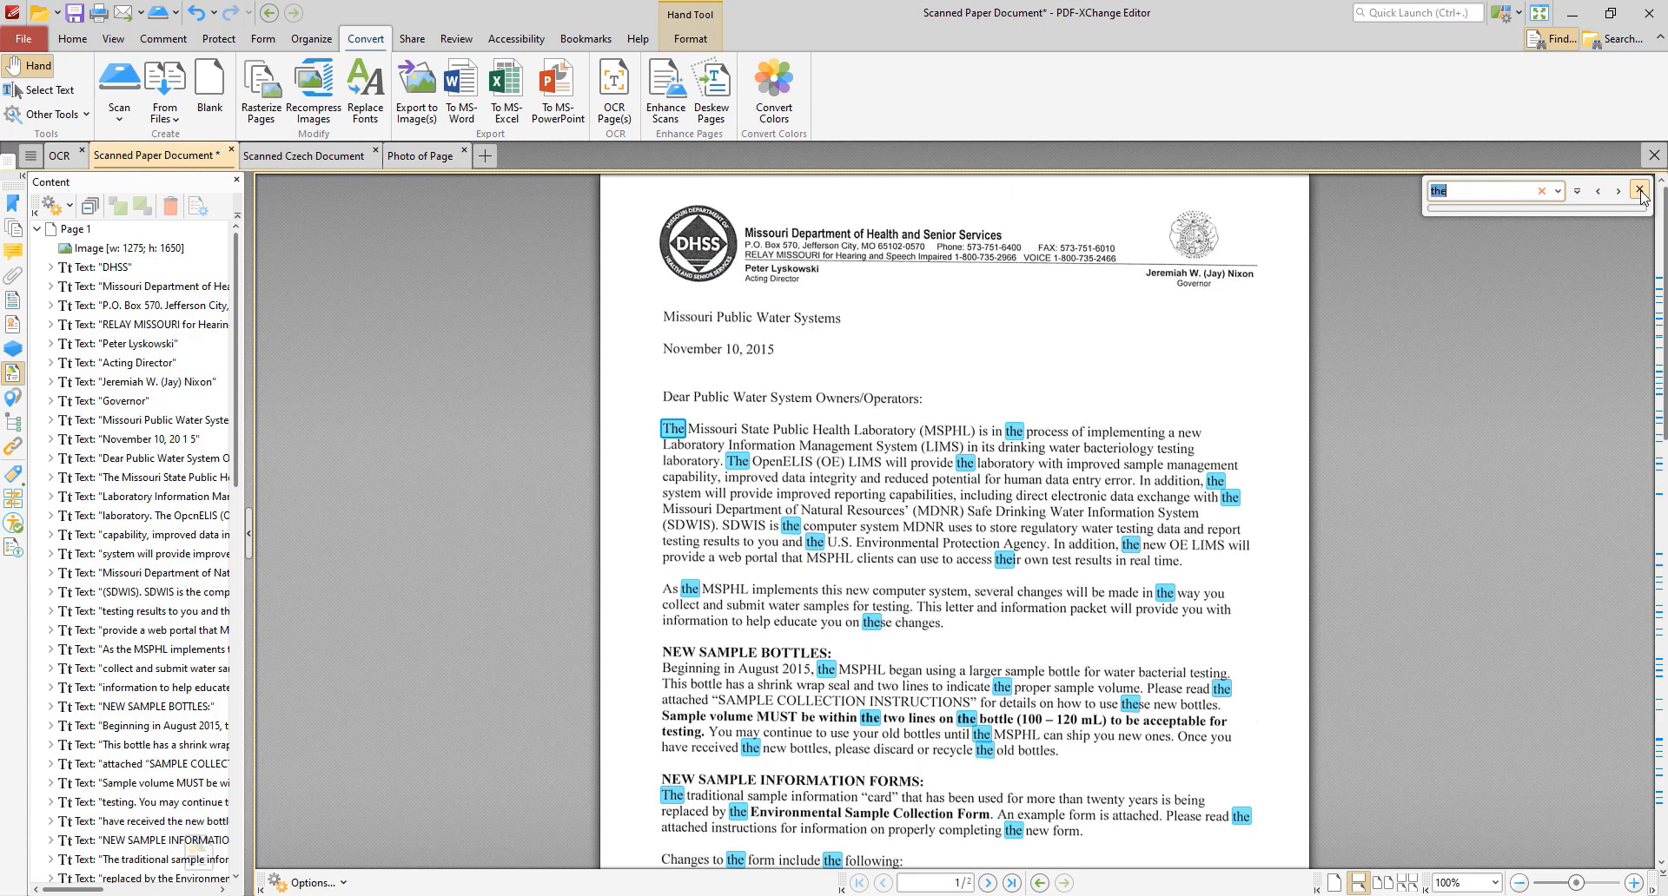
Select the recognized lines from 'Governor' to 'Beginning in August 2015', then show the Scanned Czech Document.
left_click(143, 420)
left_click(139, 515)
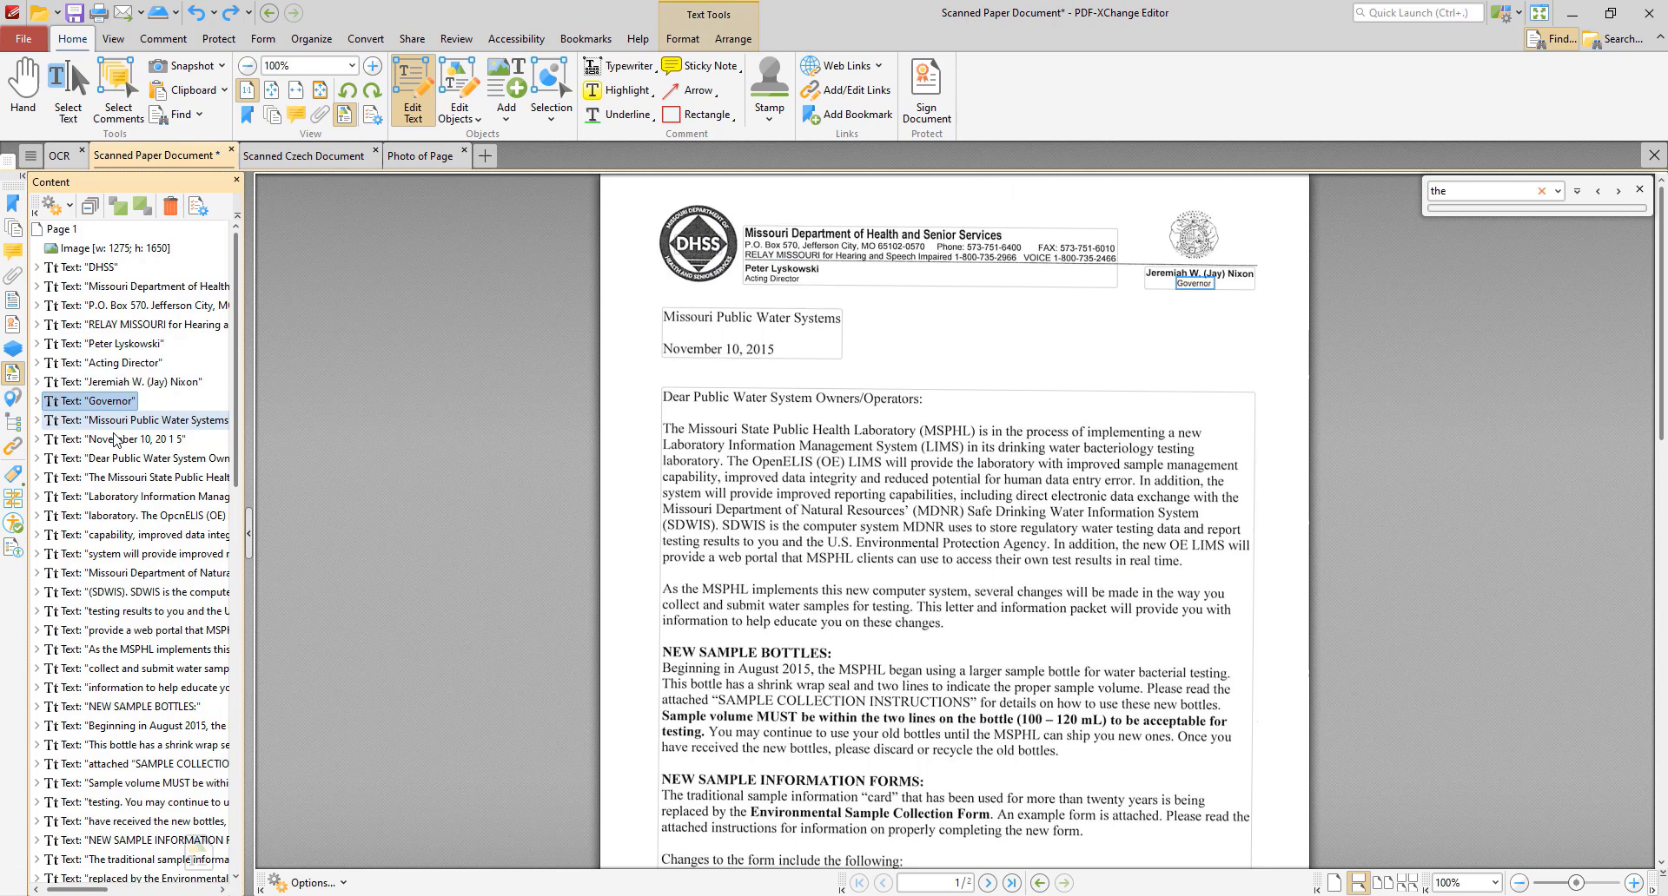
left_click_drag(95, 401, 98, 736)
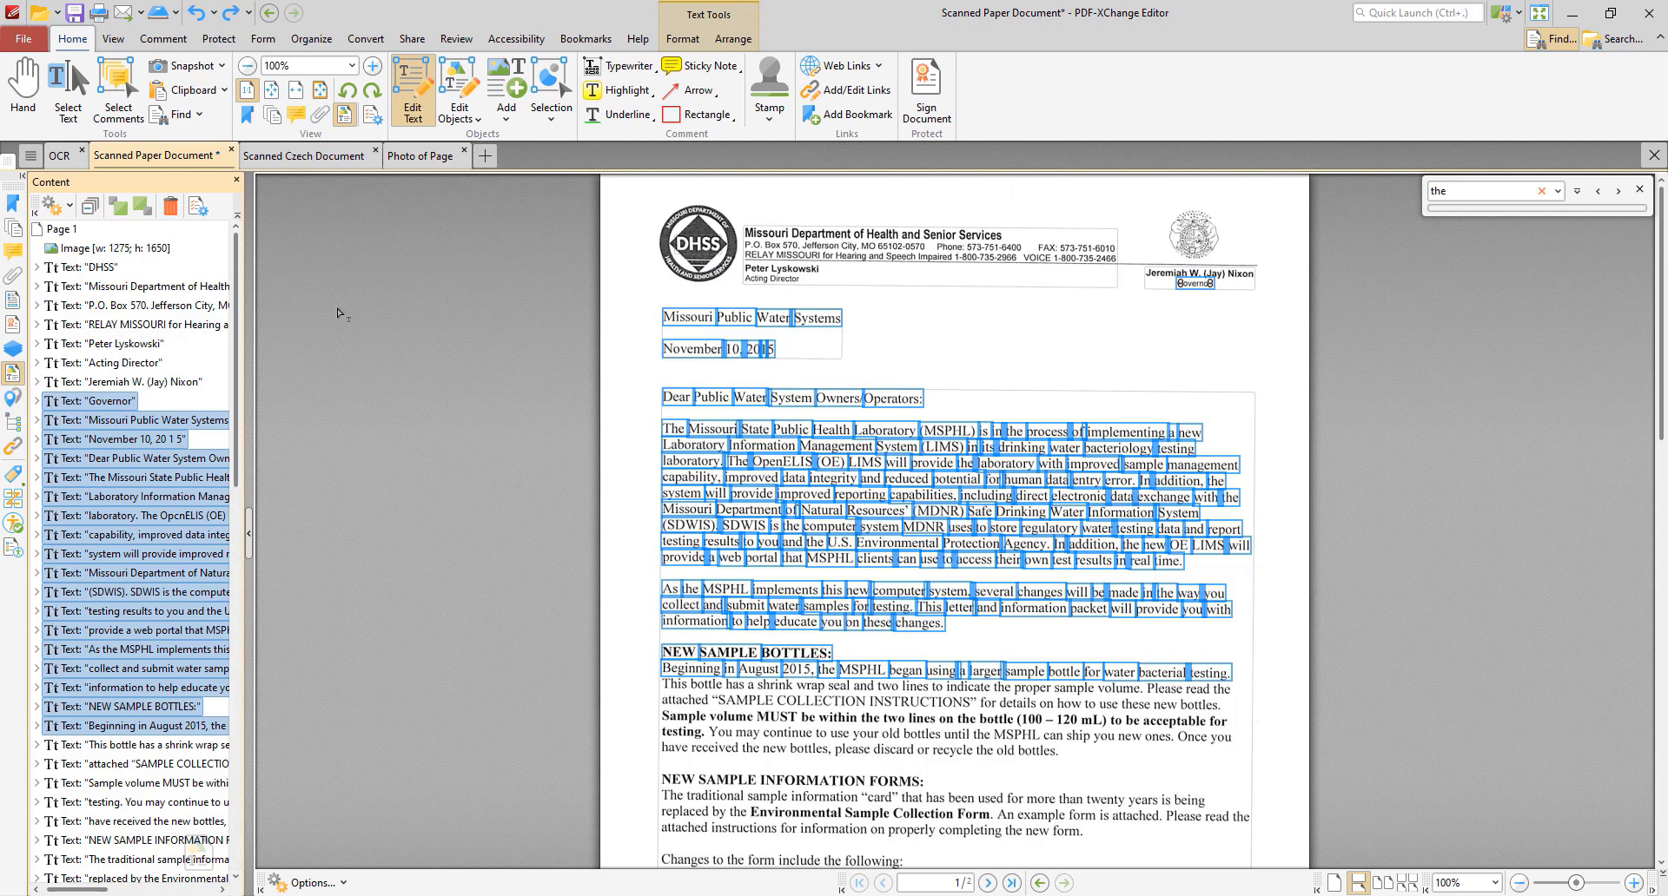
left_click(302, 160)
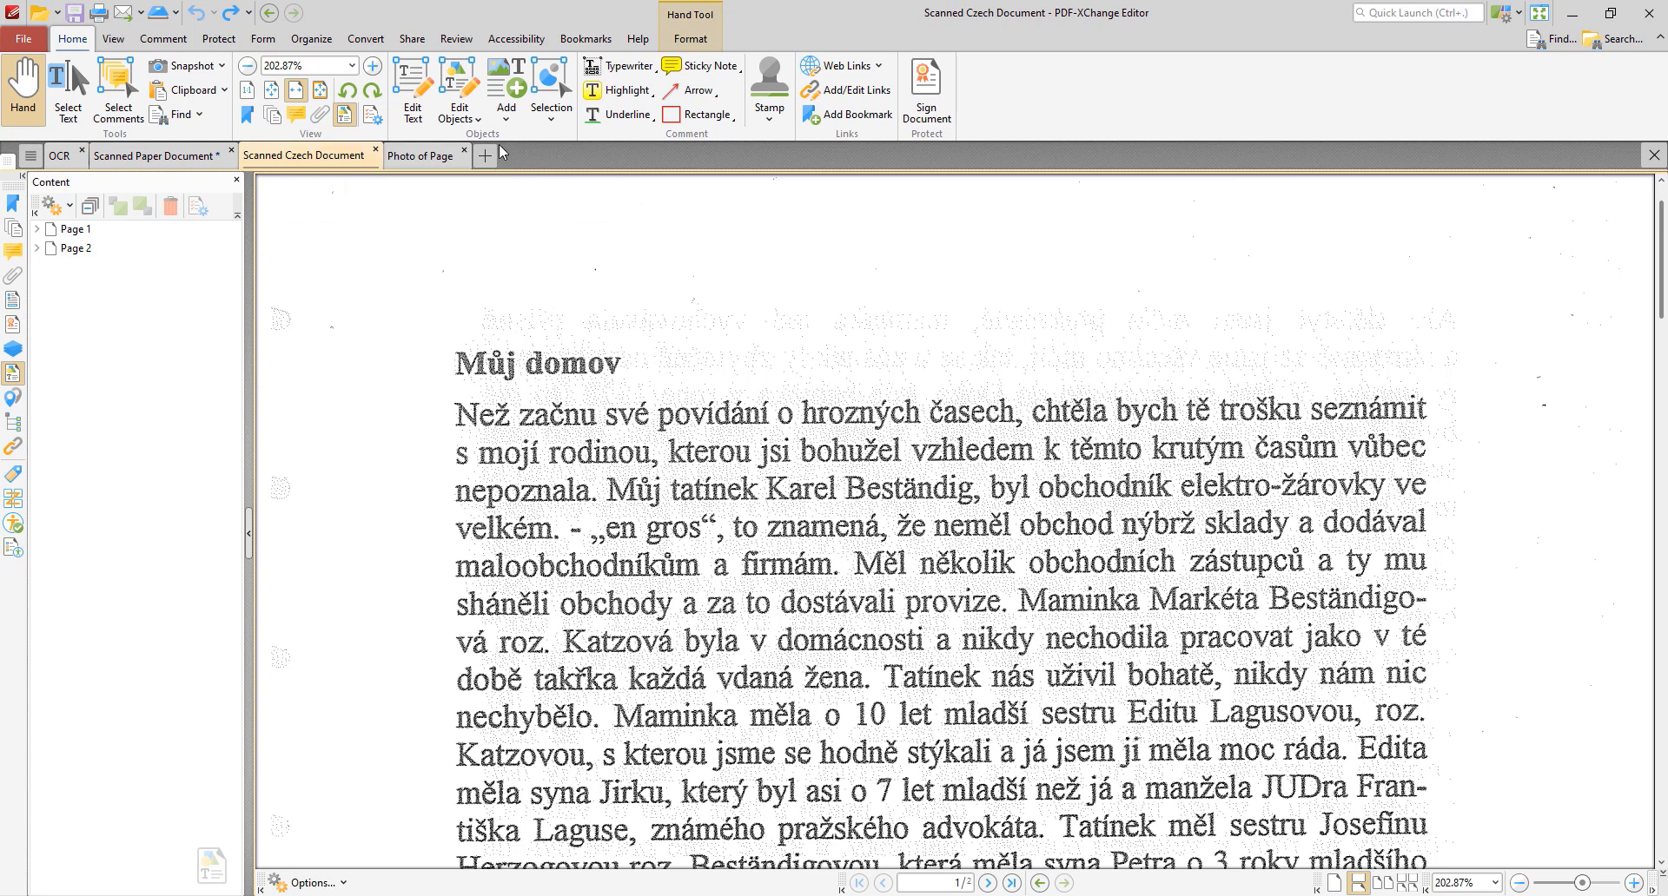
OCR both Czech pages in Czech as Editable Text and Images, then list page 1's text objects.
left_click(366, 38)
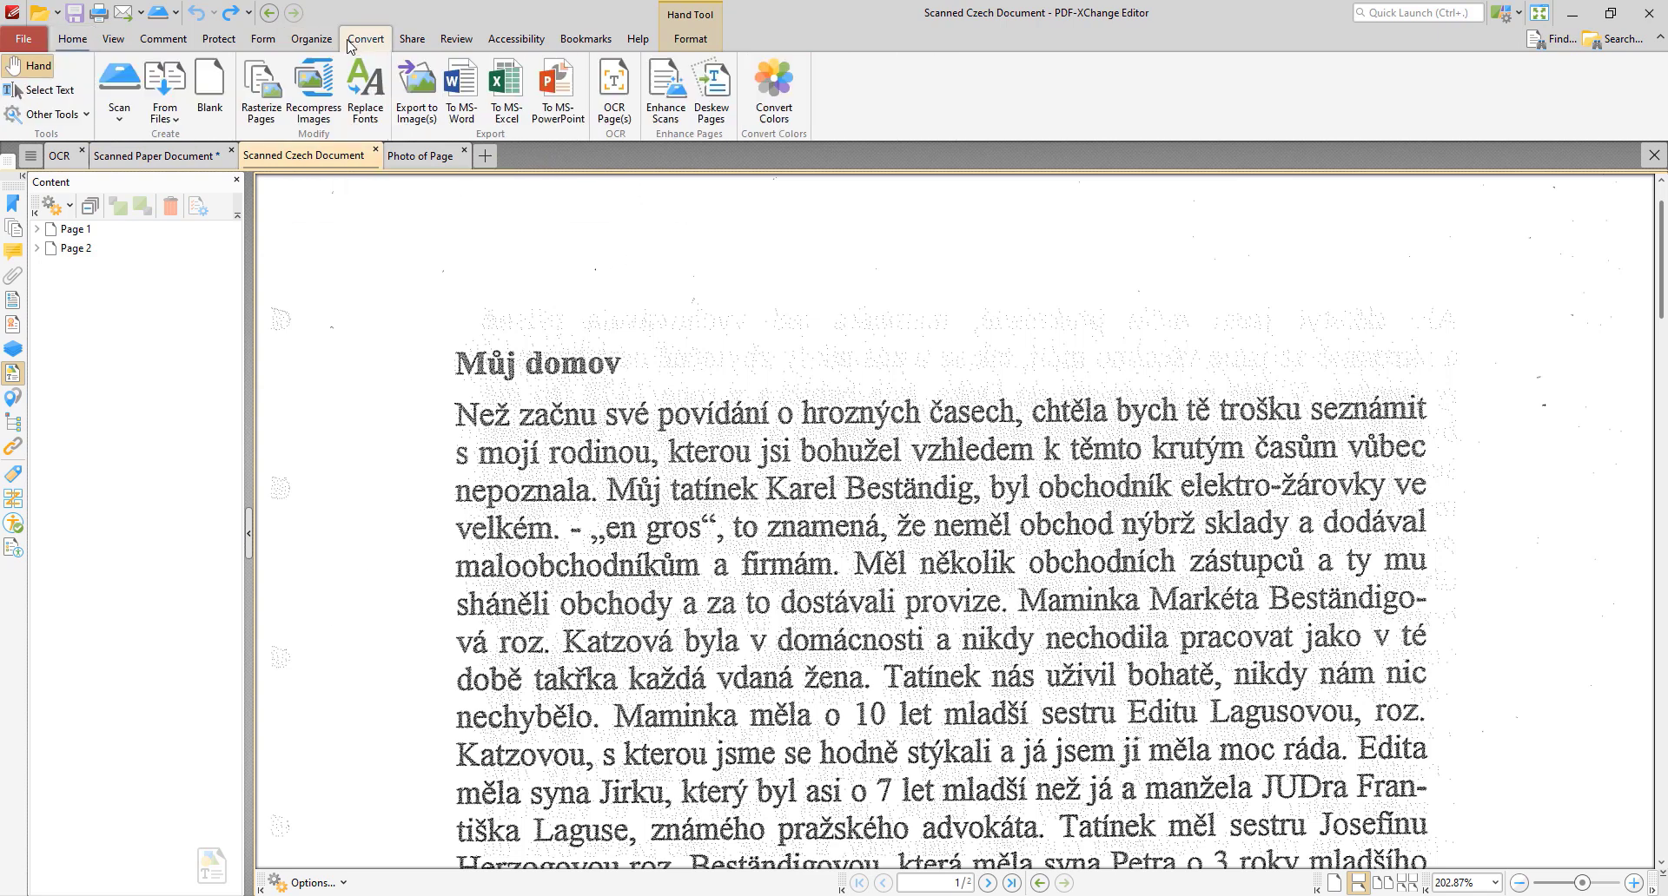
left_click(614, 94)
left_click(838, 577)
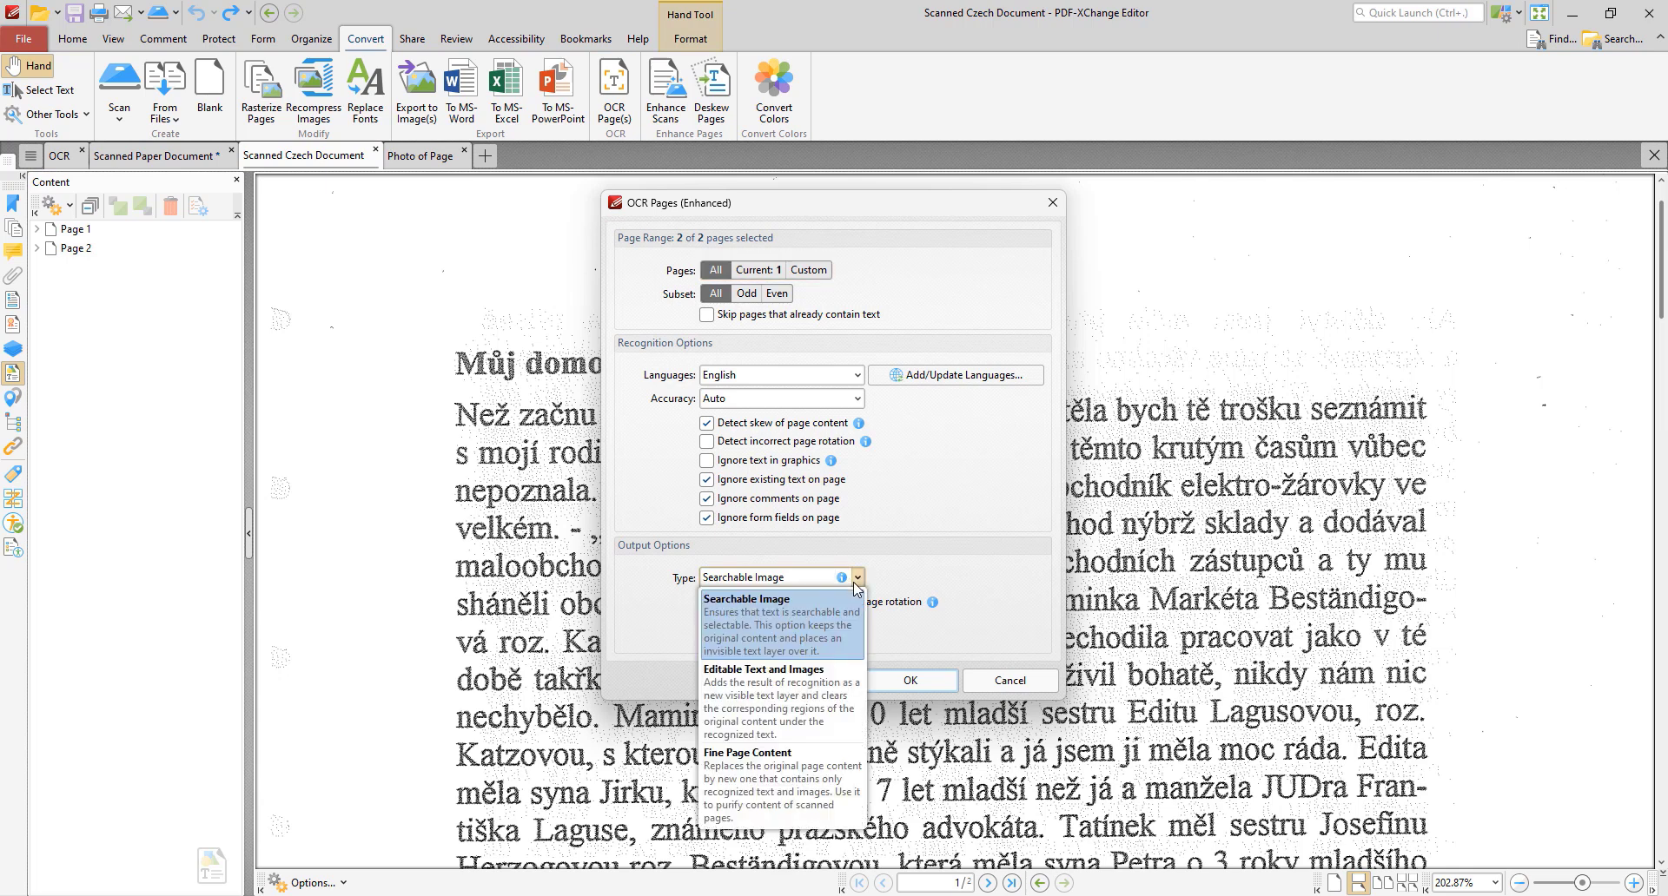
left_click(827, 711)
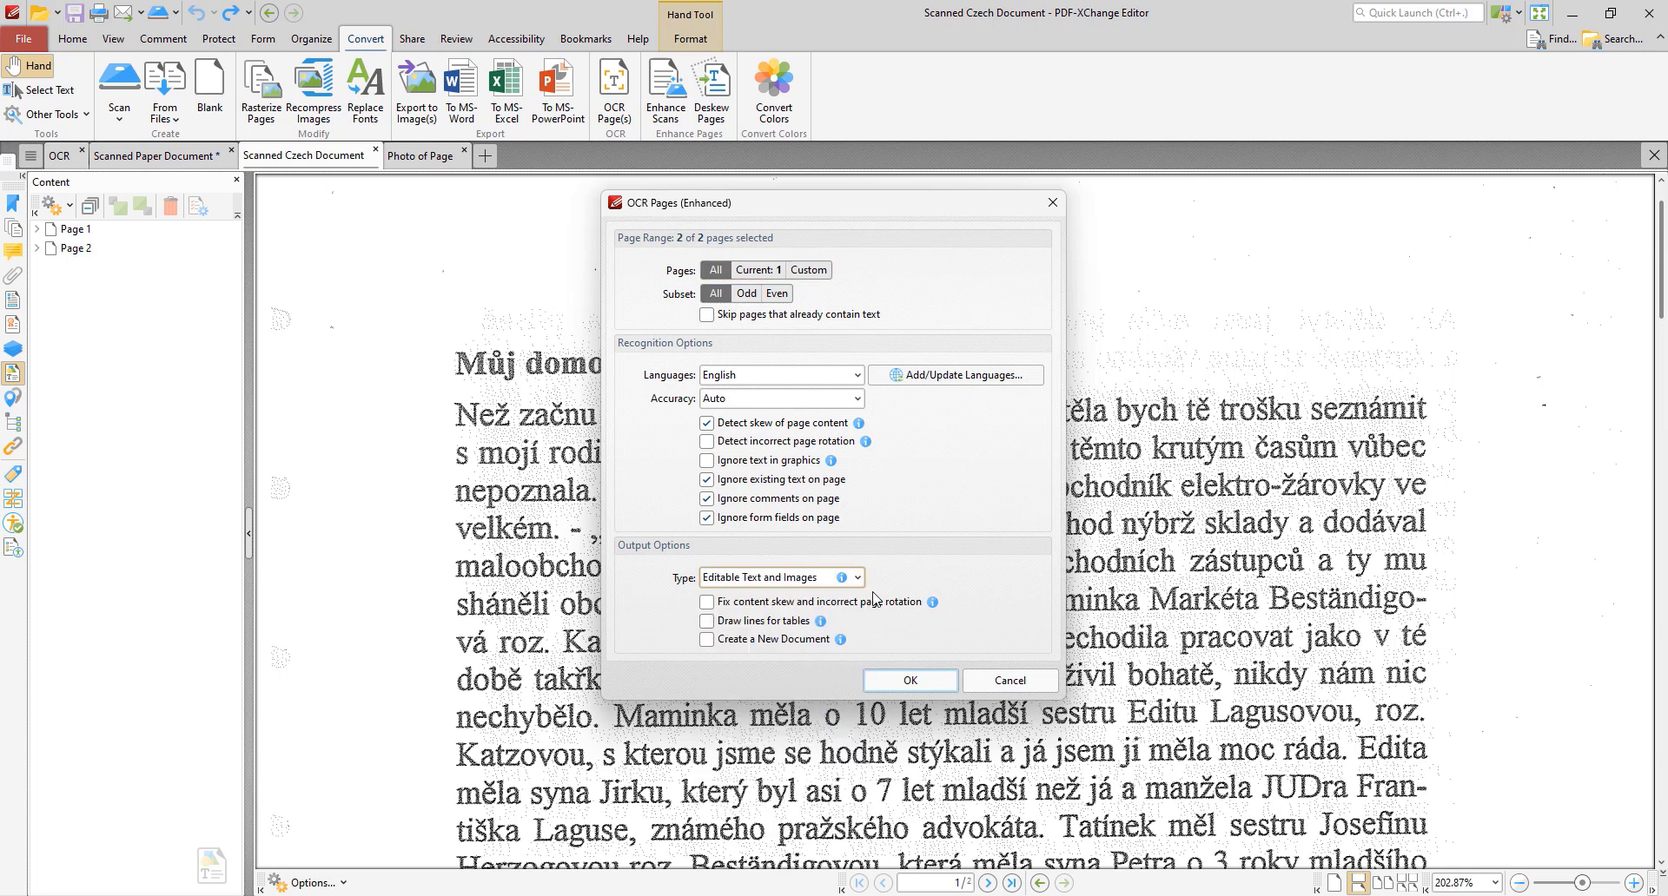
left_click(856, 374)
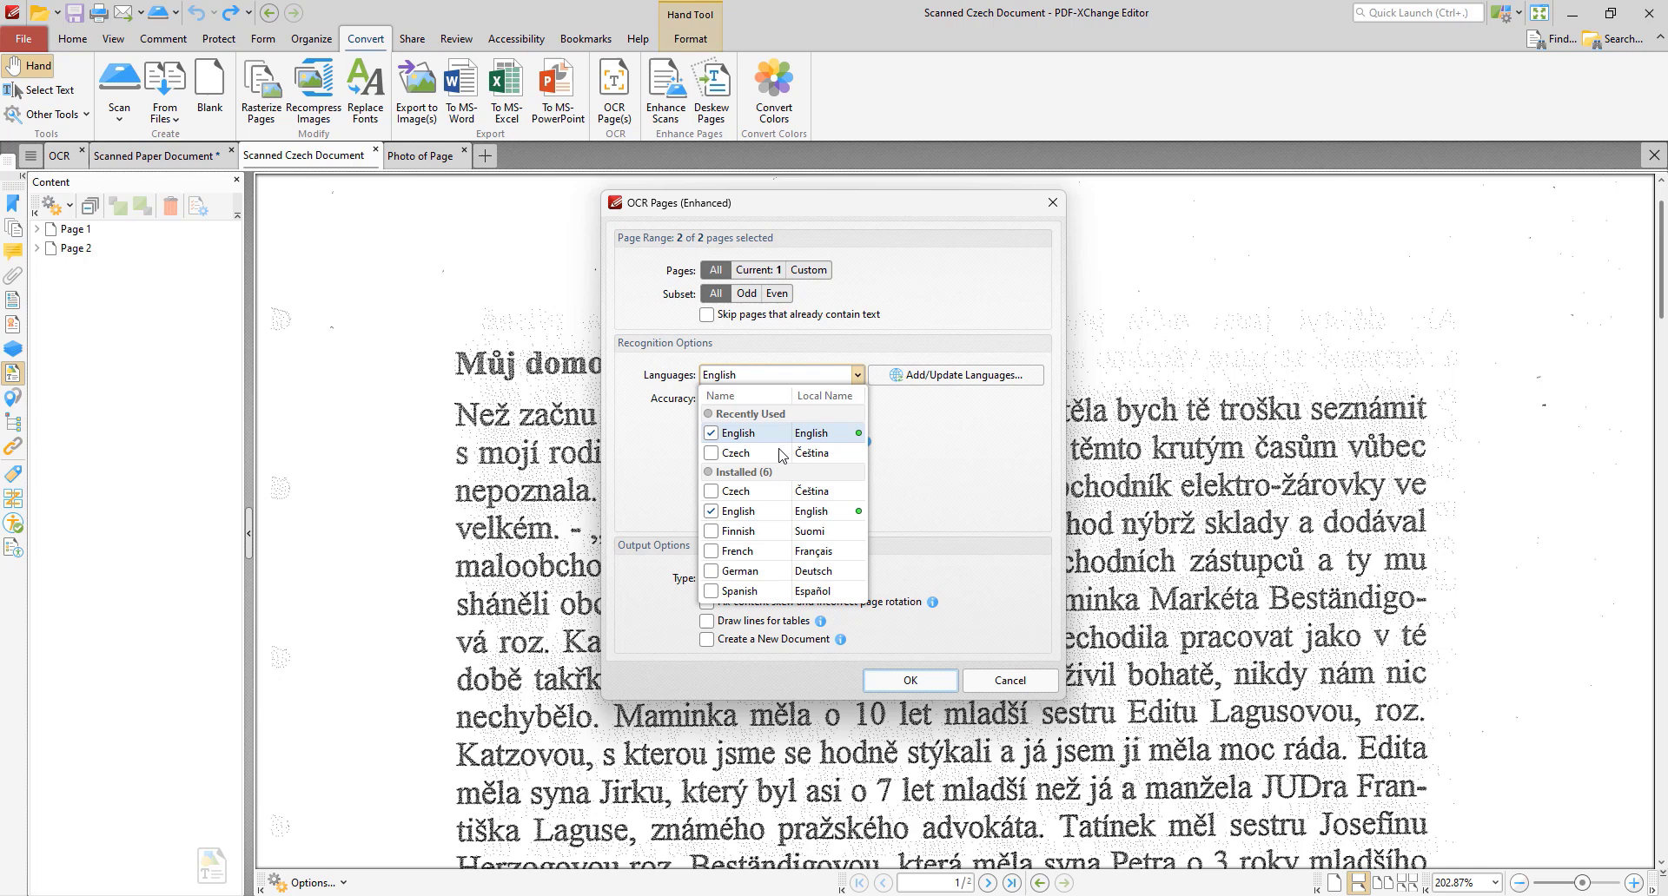
left_click(710, 452)
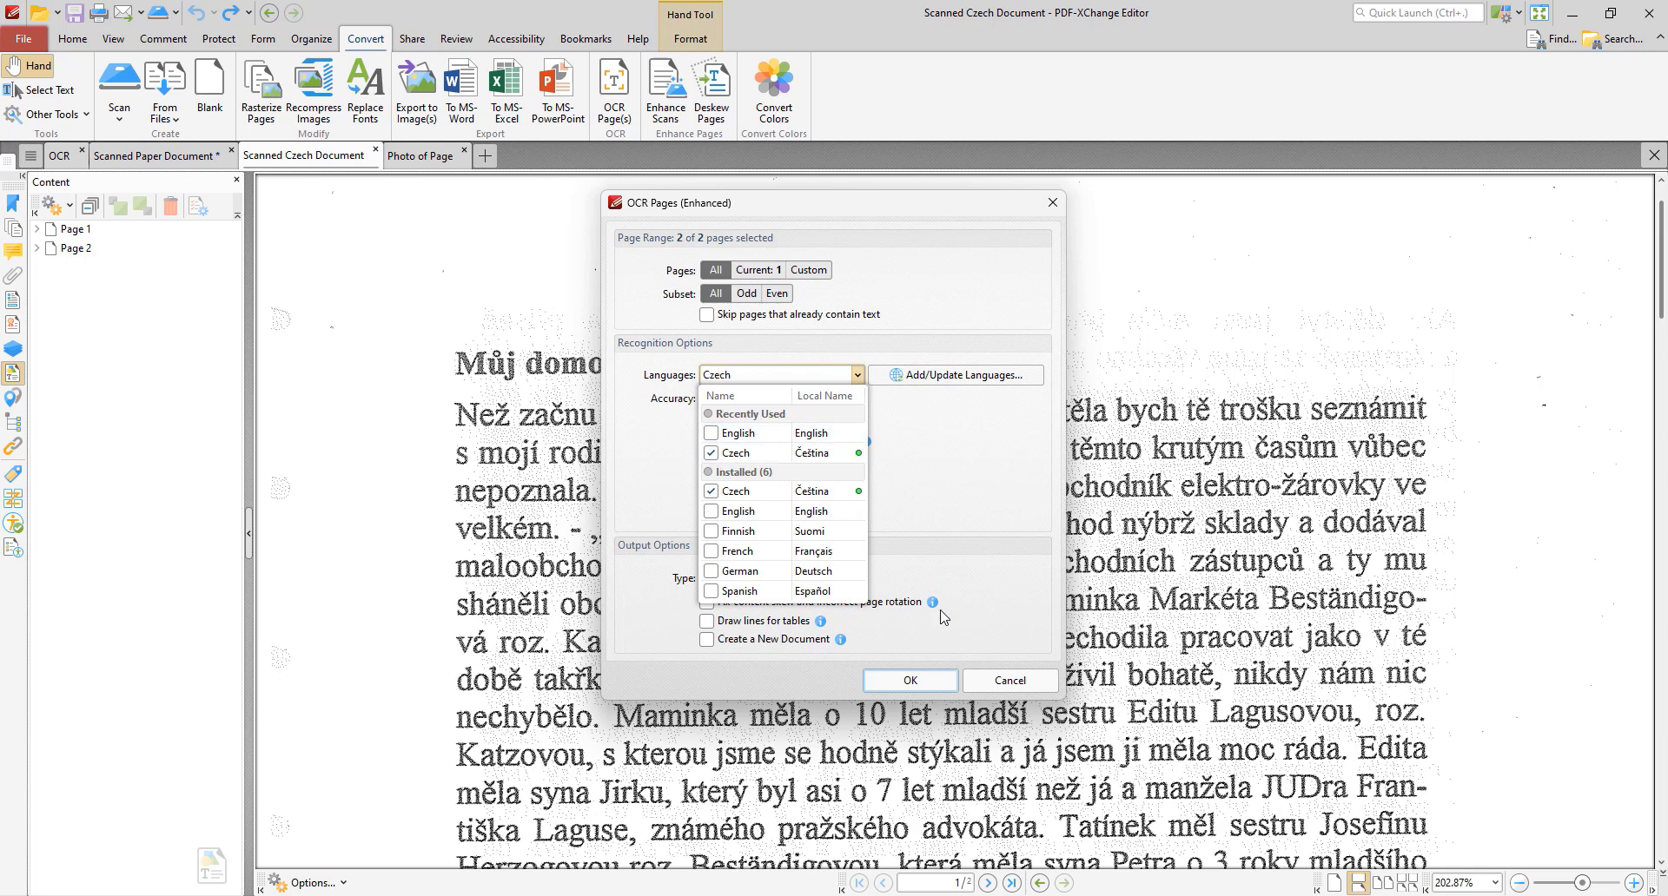
left_click(939, 681)
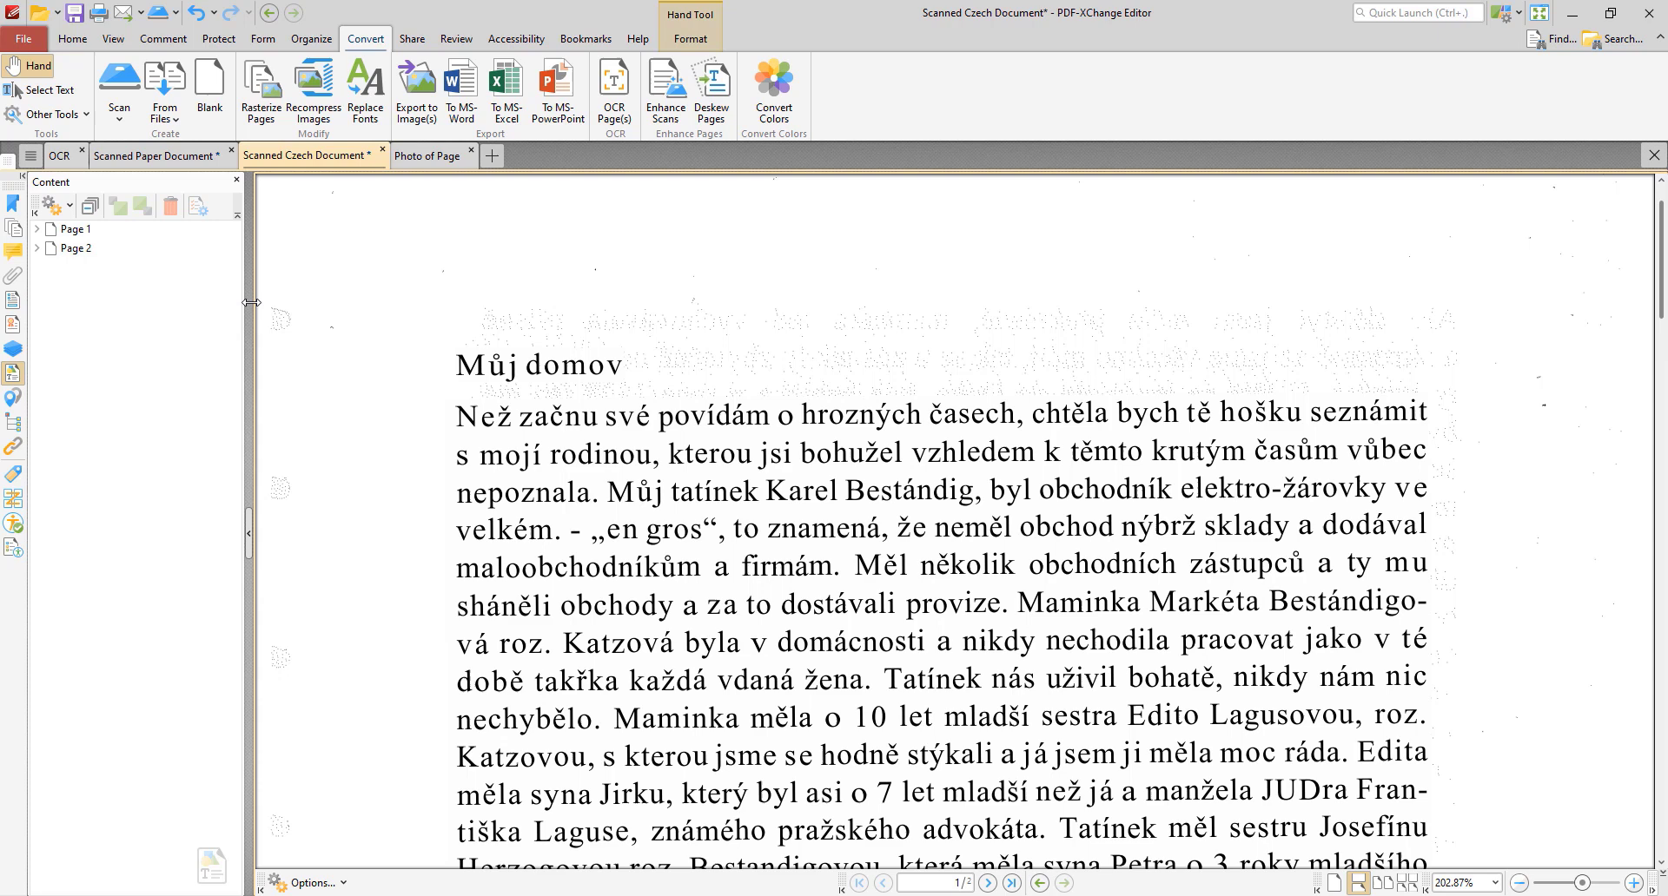
left_click(38, 230)
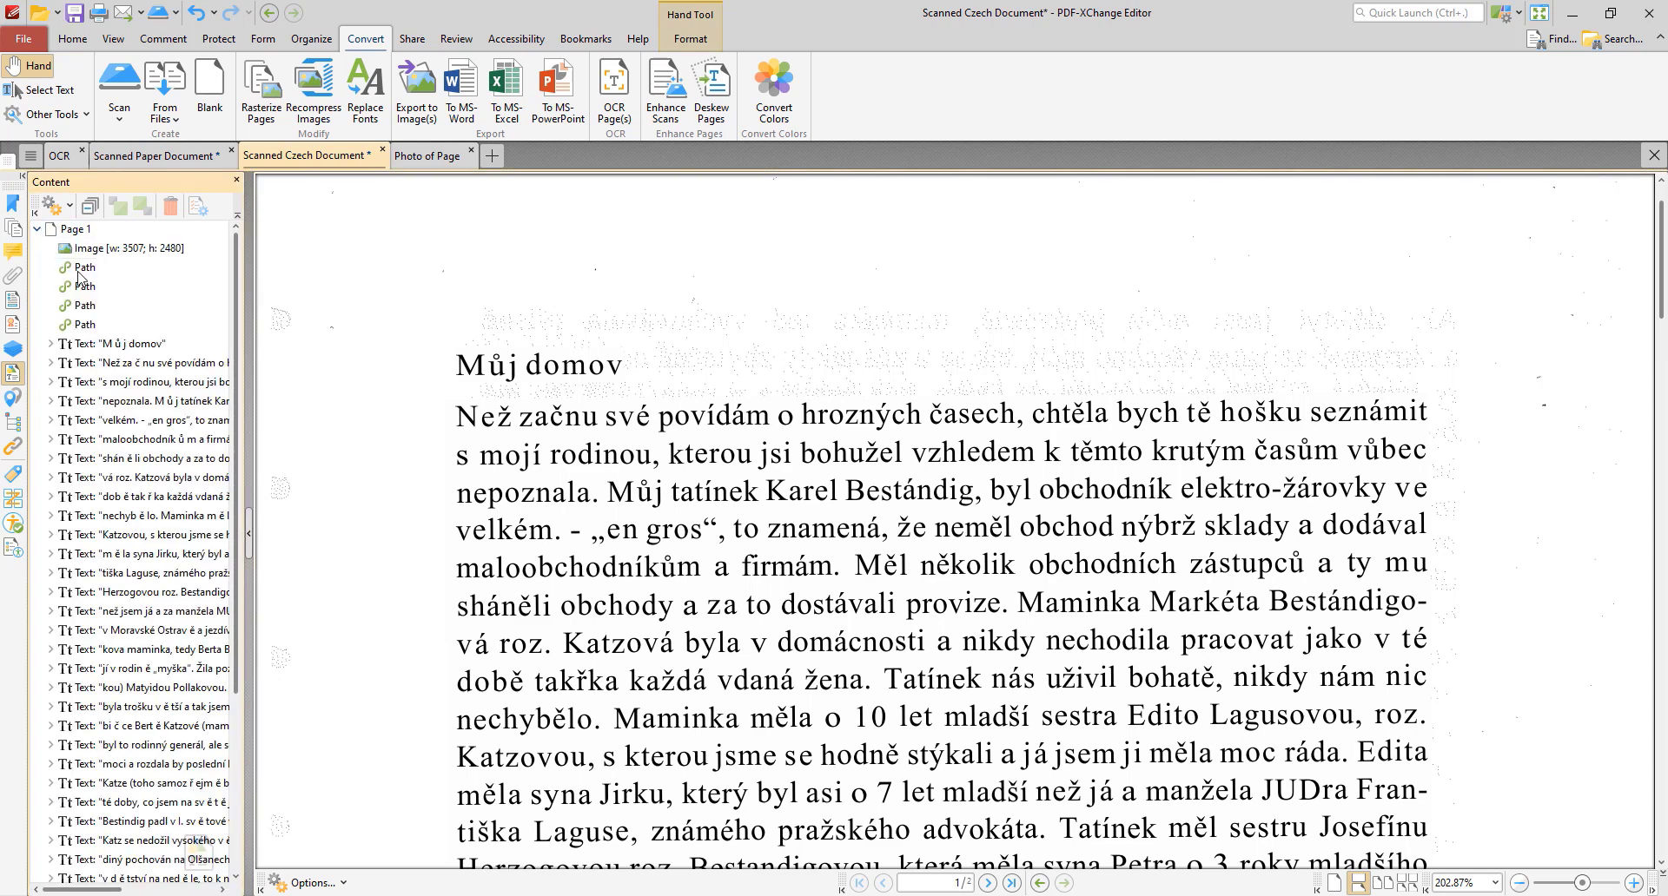
left_click(102, 373)
Browse OCR'd lines such as 'v Moravské Ostravě' and 'době takřka', and search for 'a'.
left_click(108, 459)
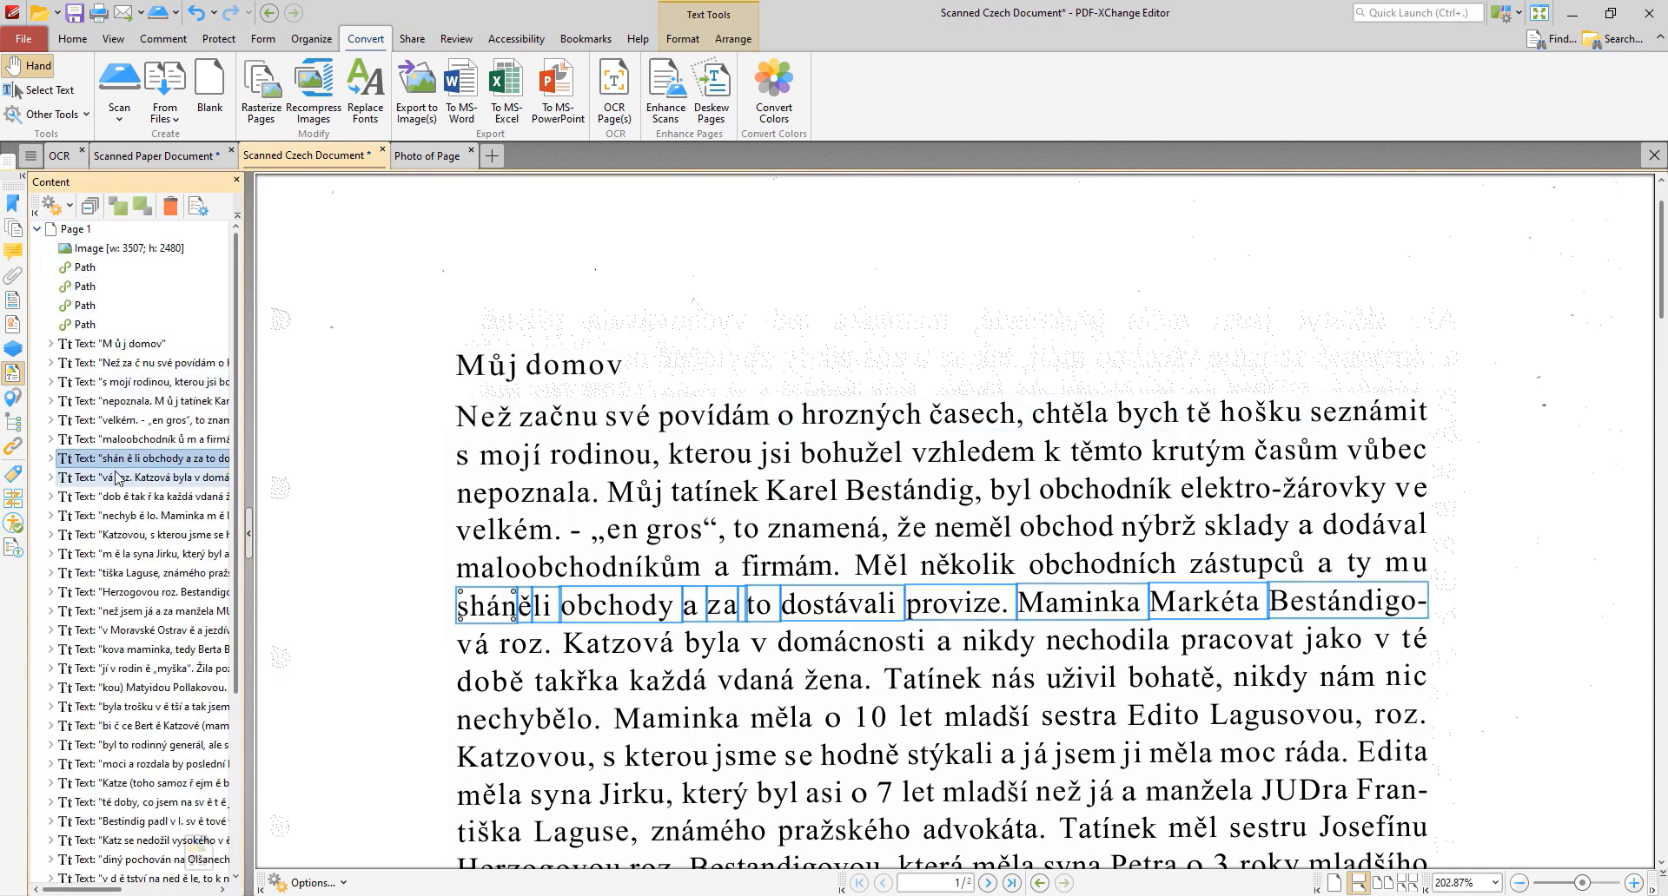
left_click(120, 558)
left_click(116, 639)
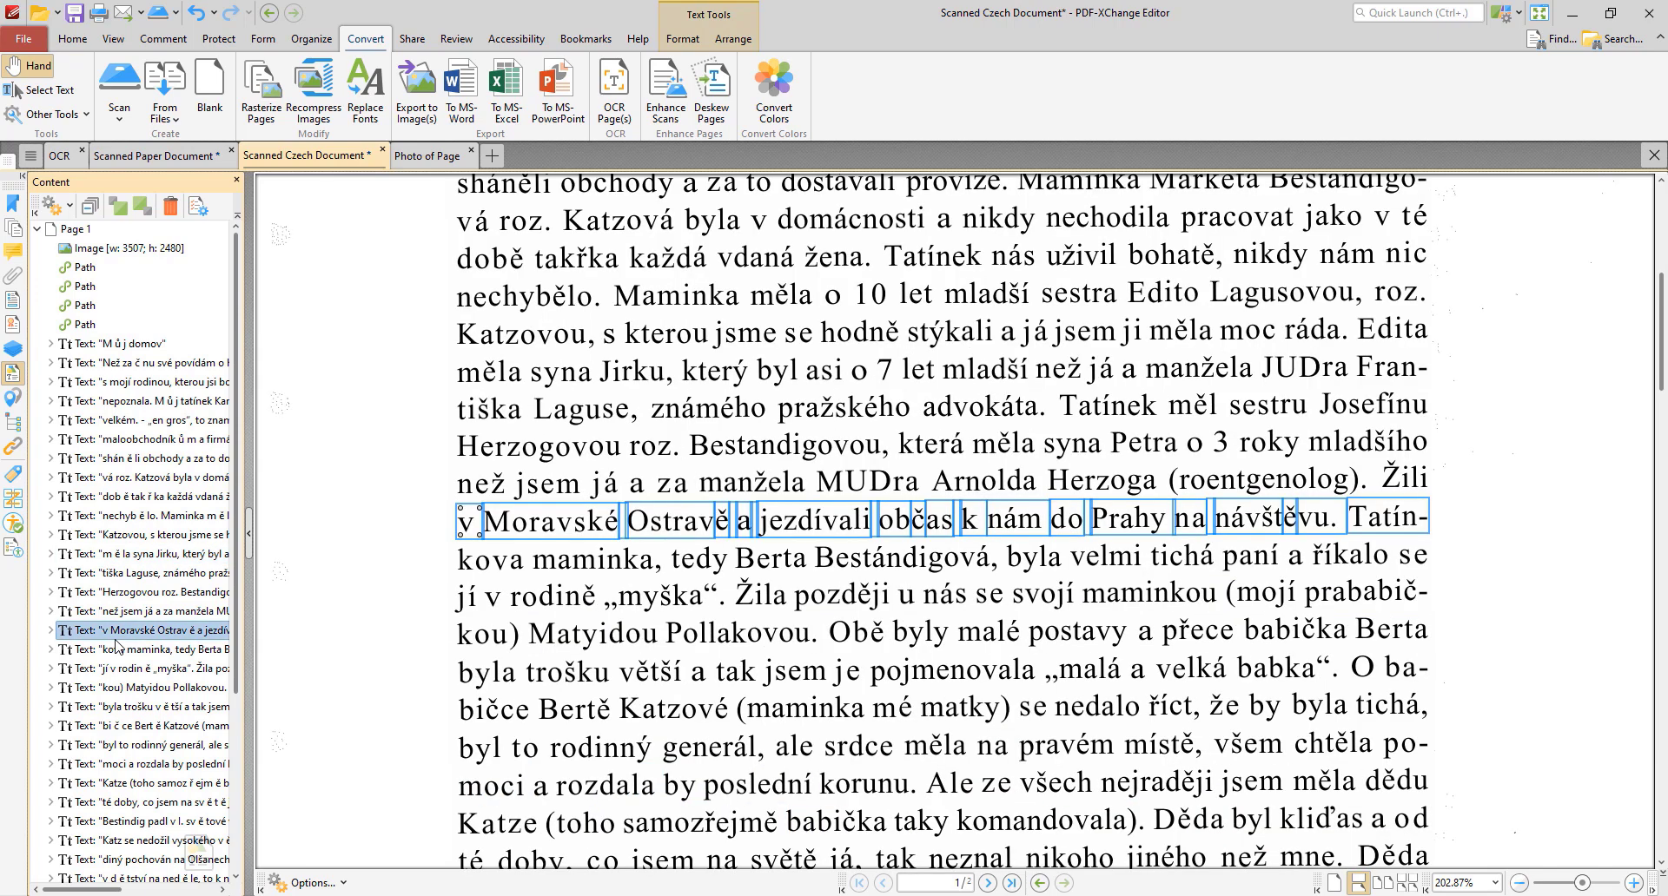
left_click(122, 492)
key("ctrl+f")
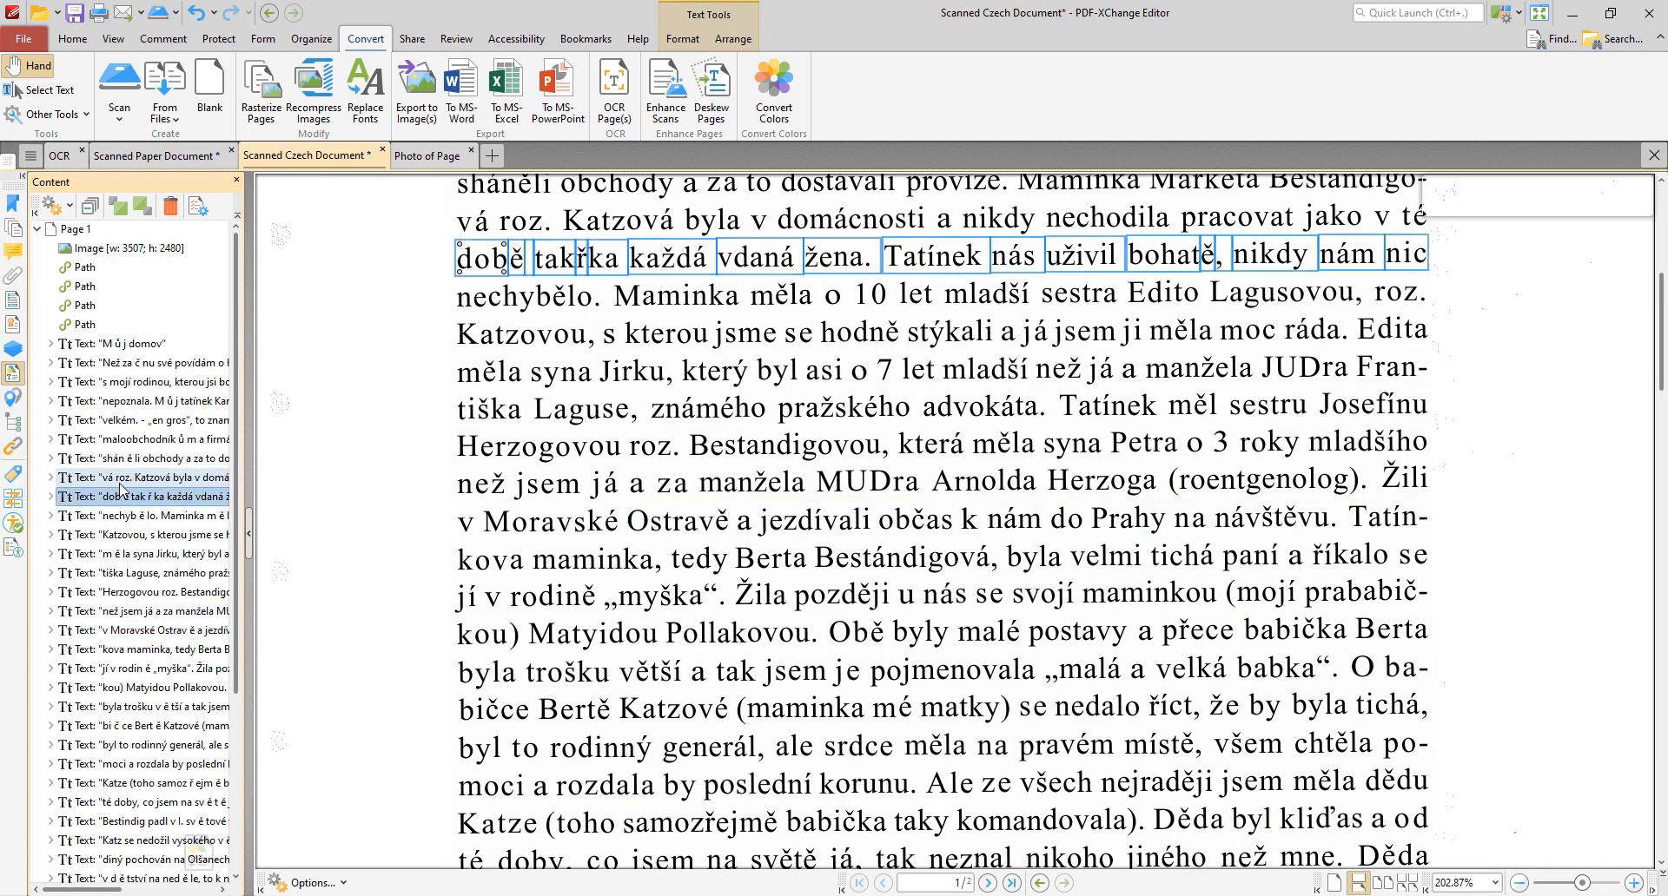
type("a")
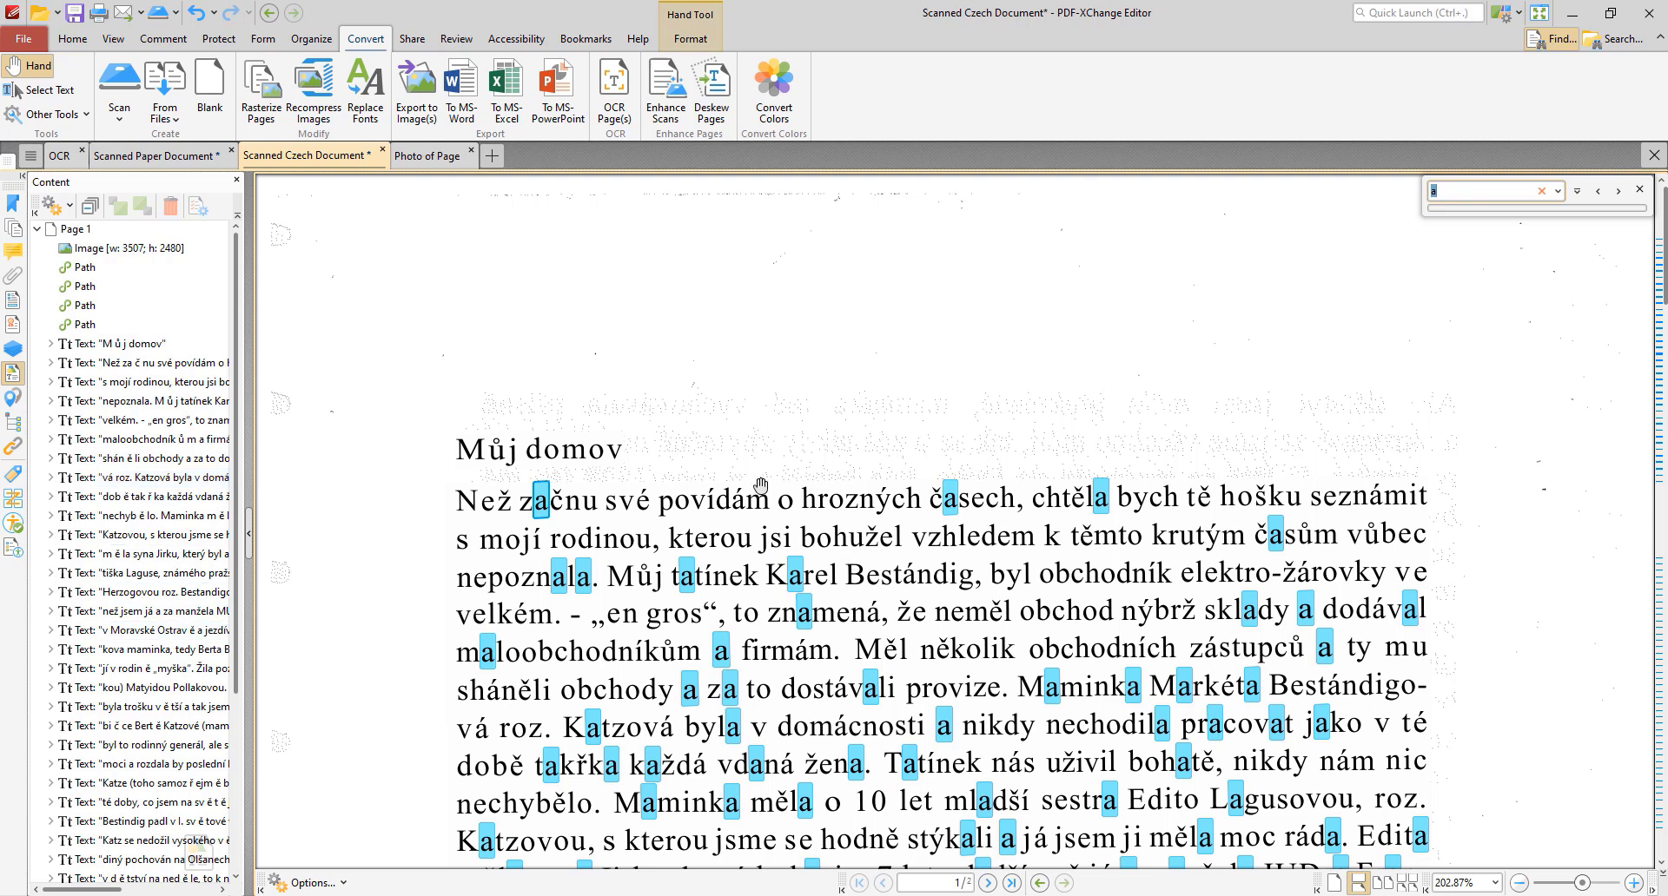
Replace the word after 'kterou' with 'example text', then show the Photo of Page document.
left_click(83, 39)
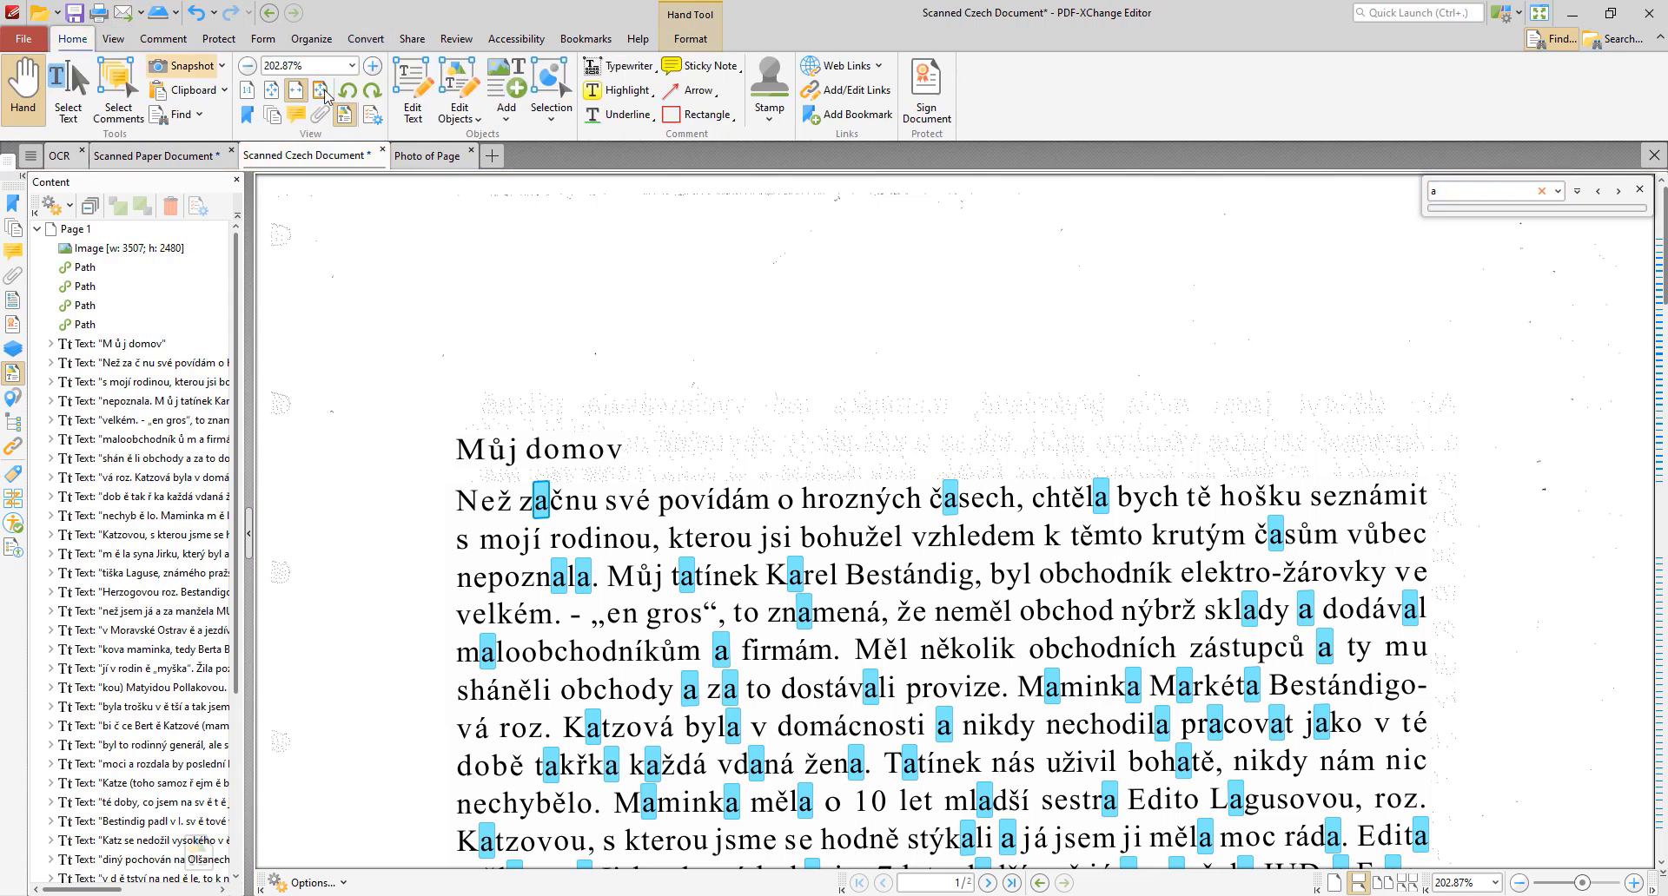
left_click(413, 87)
left_click(815, 542)
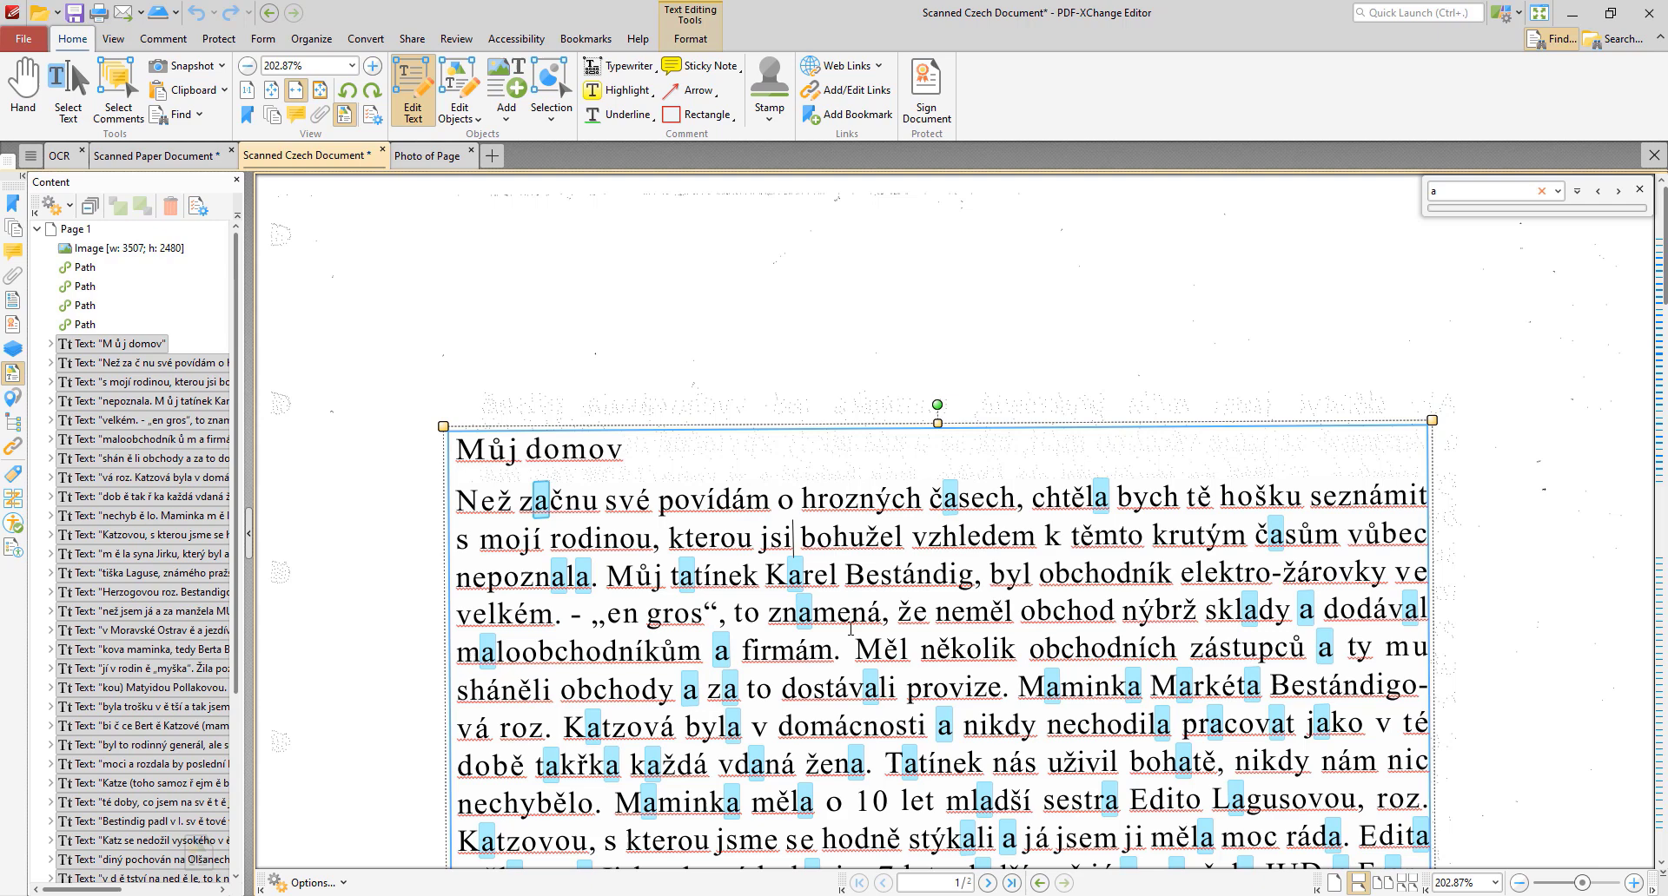
key("BackSpace")
key("BackSpace")
key("BackSpace")
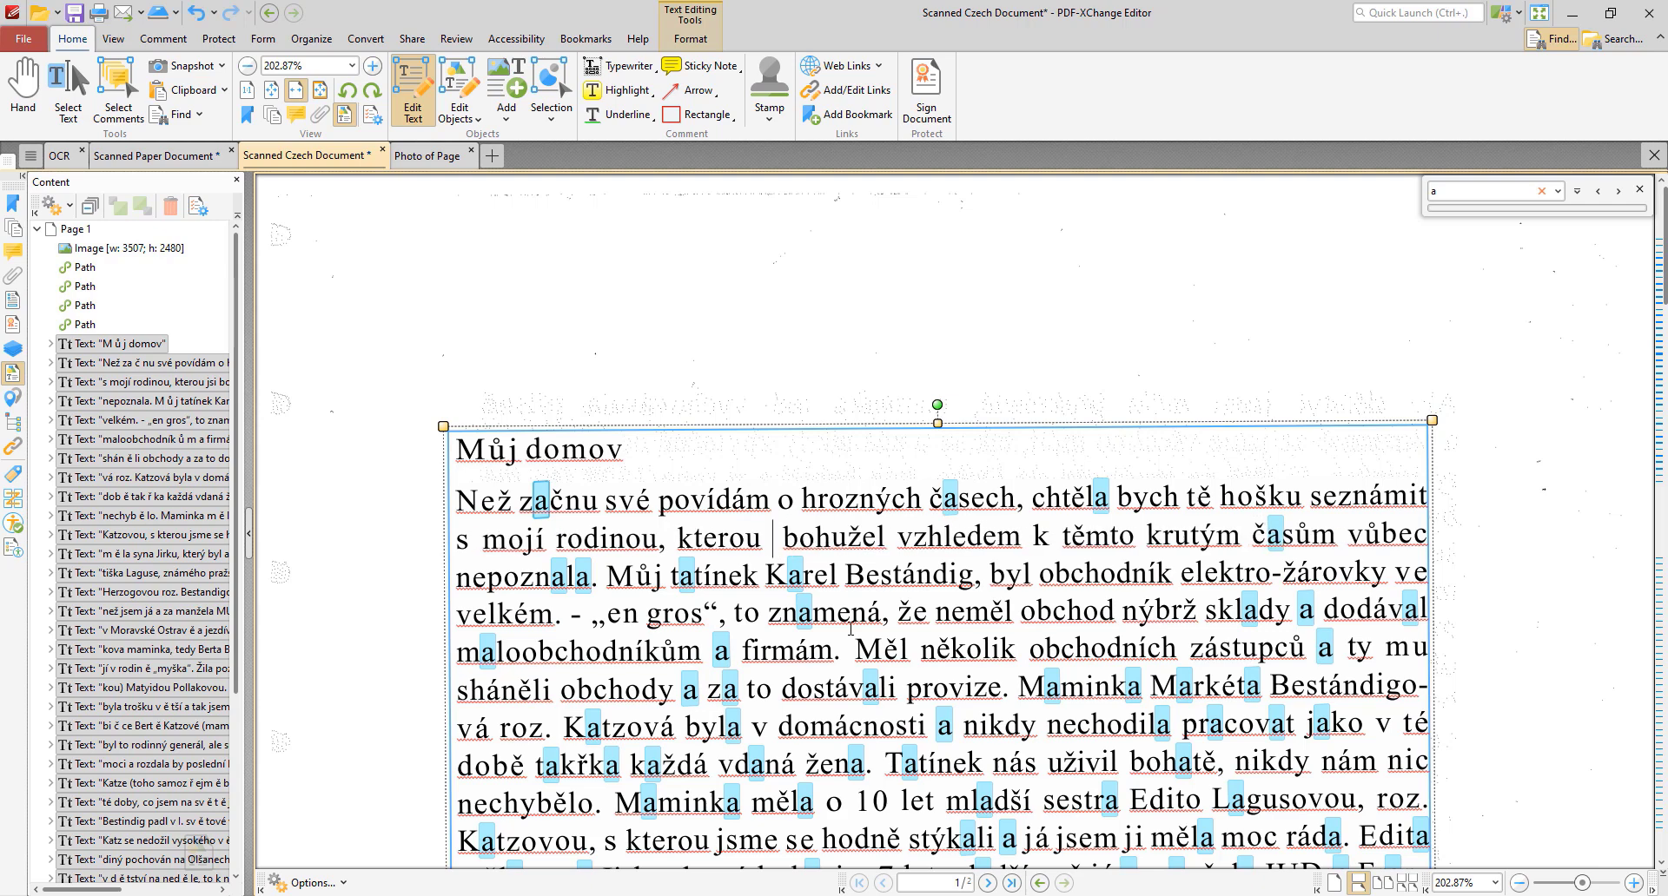
type("example text")
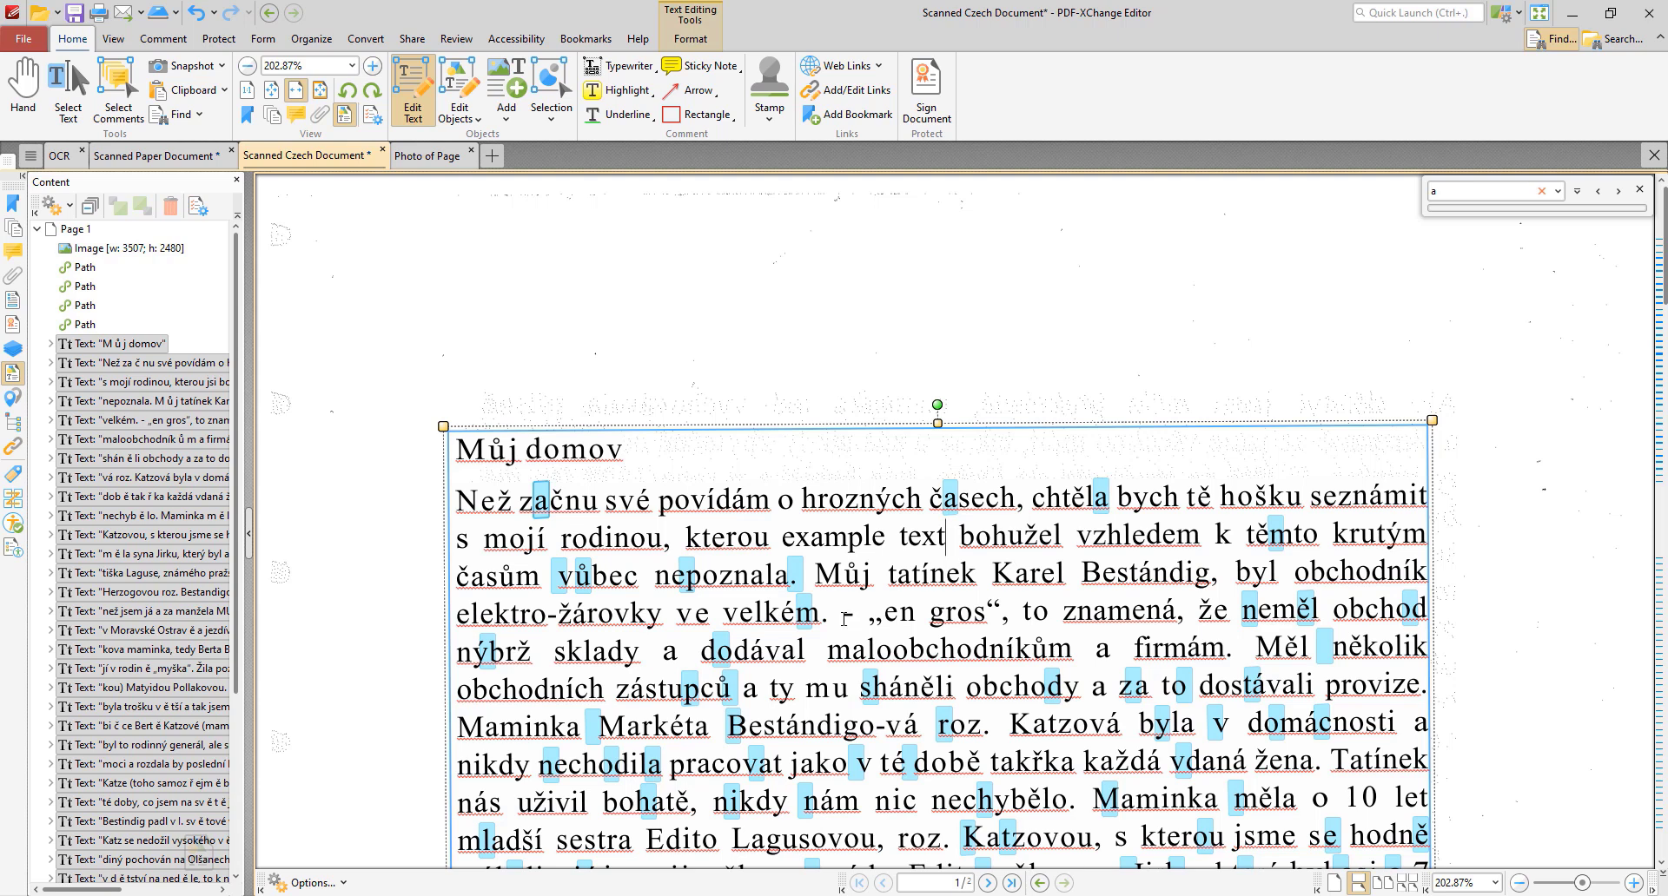
left_click(437, 158)
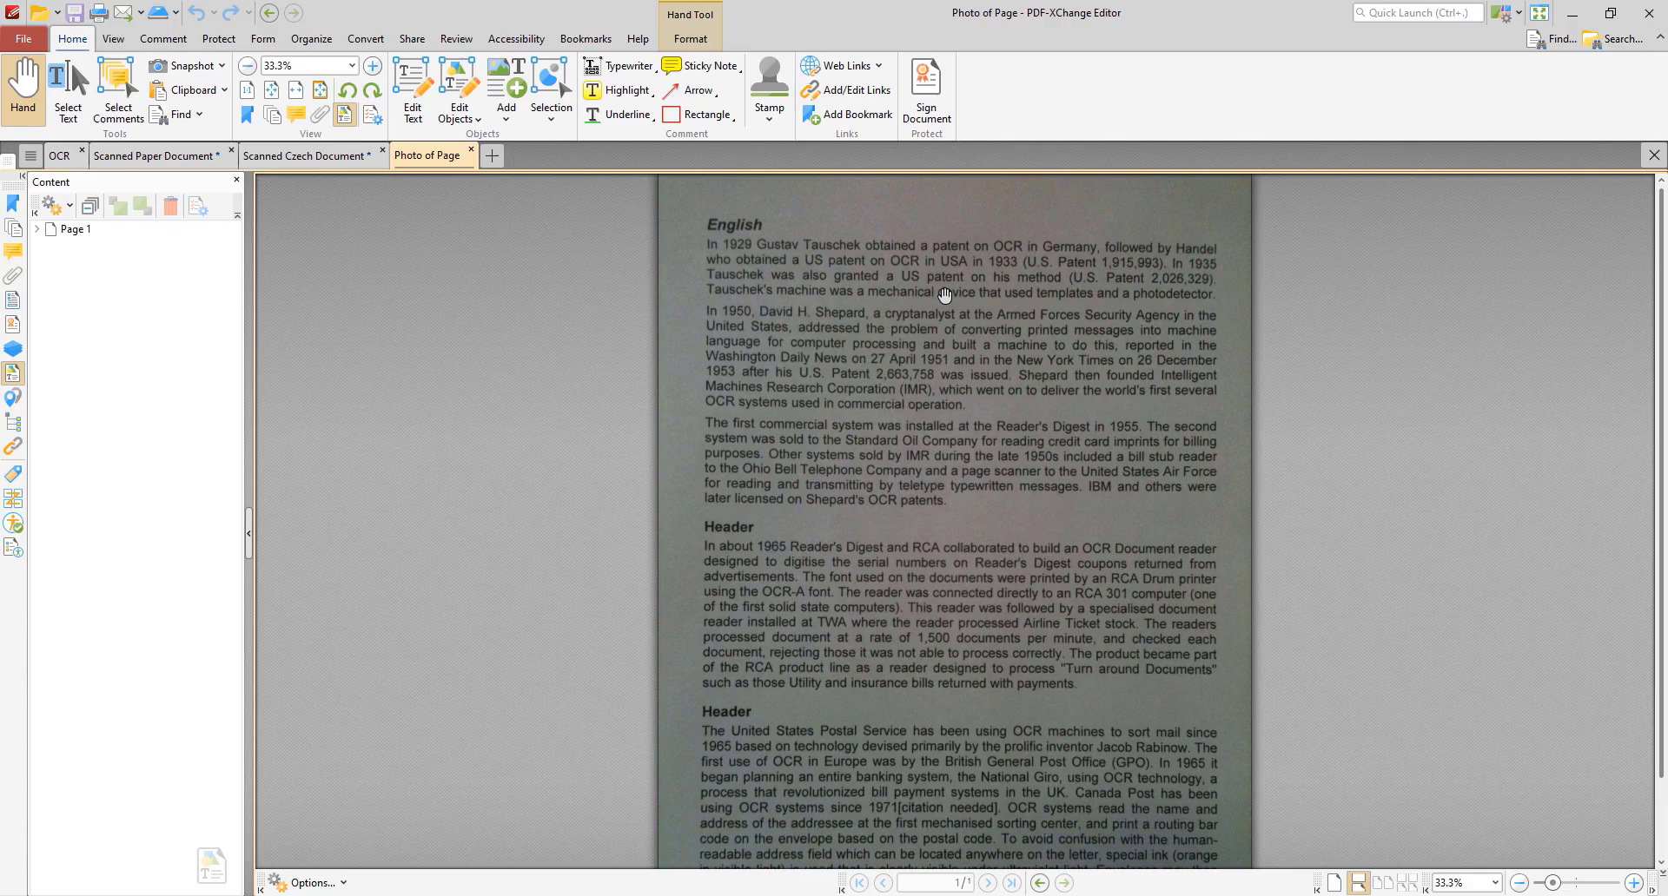
Run OCR on the photographed page with Fine Page Content output.
left_click(366, 38)
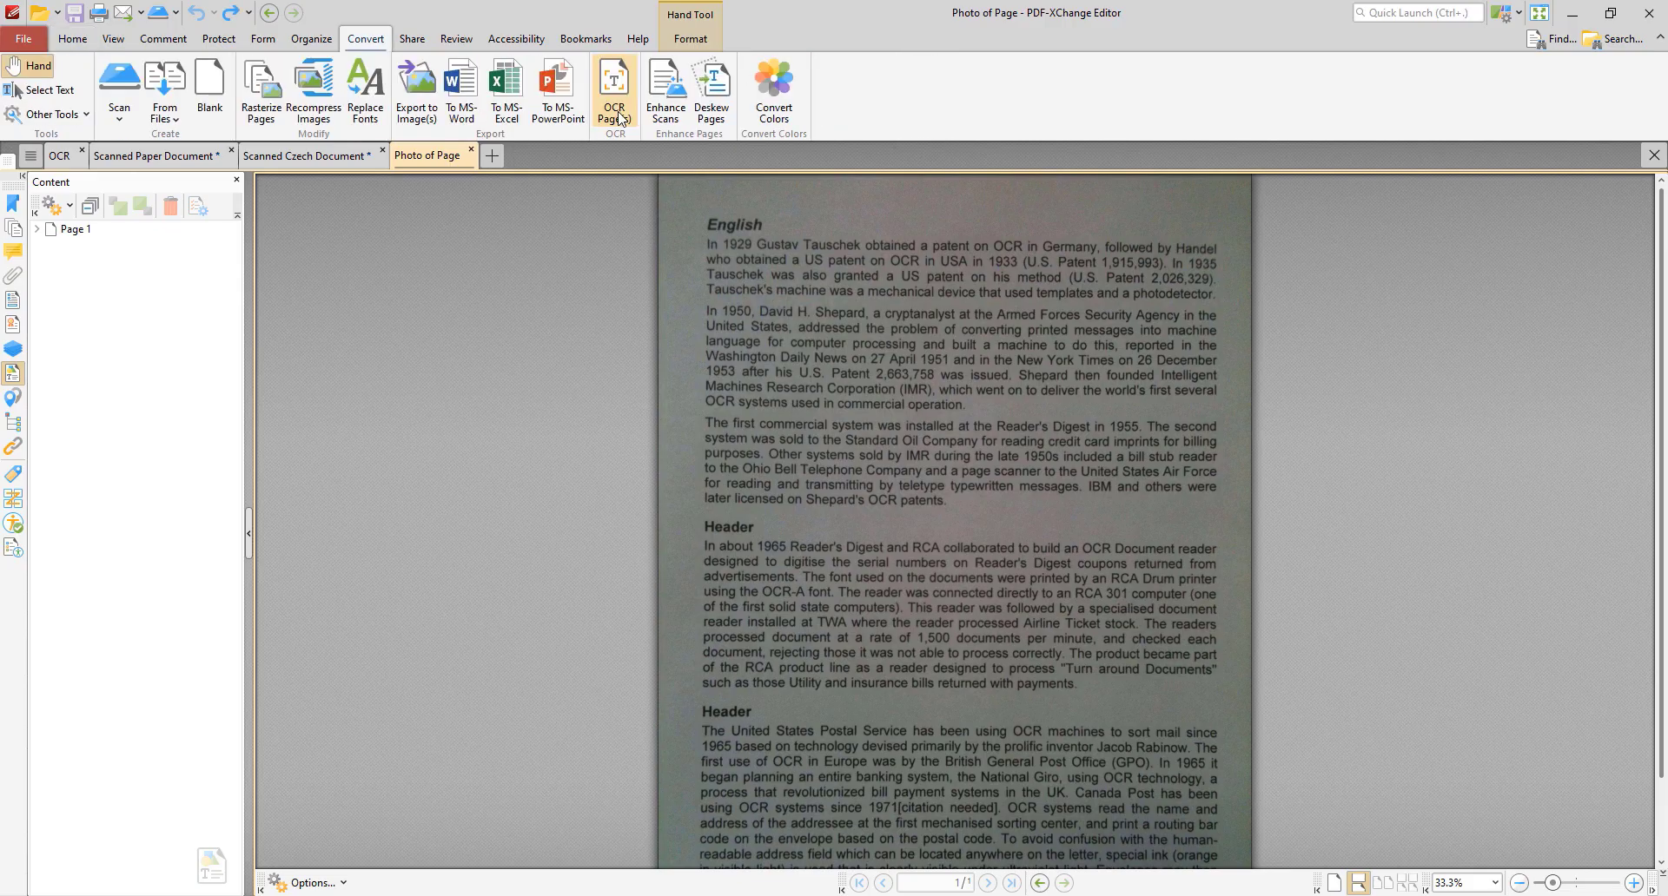
left_click(617, 112)
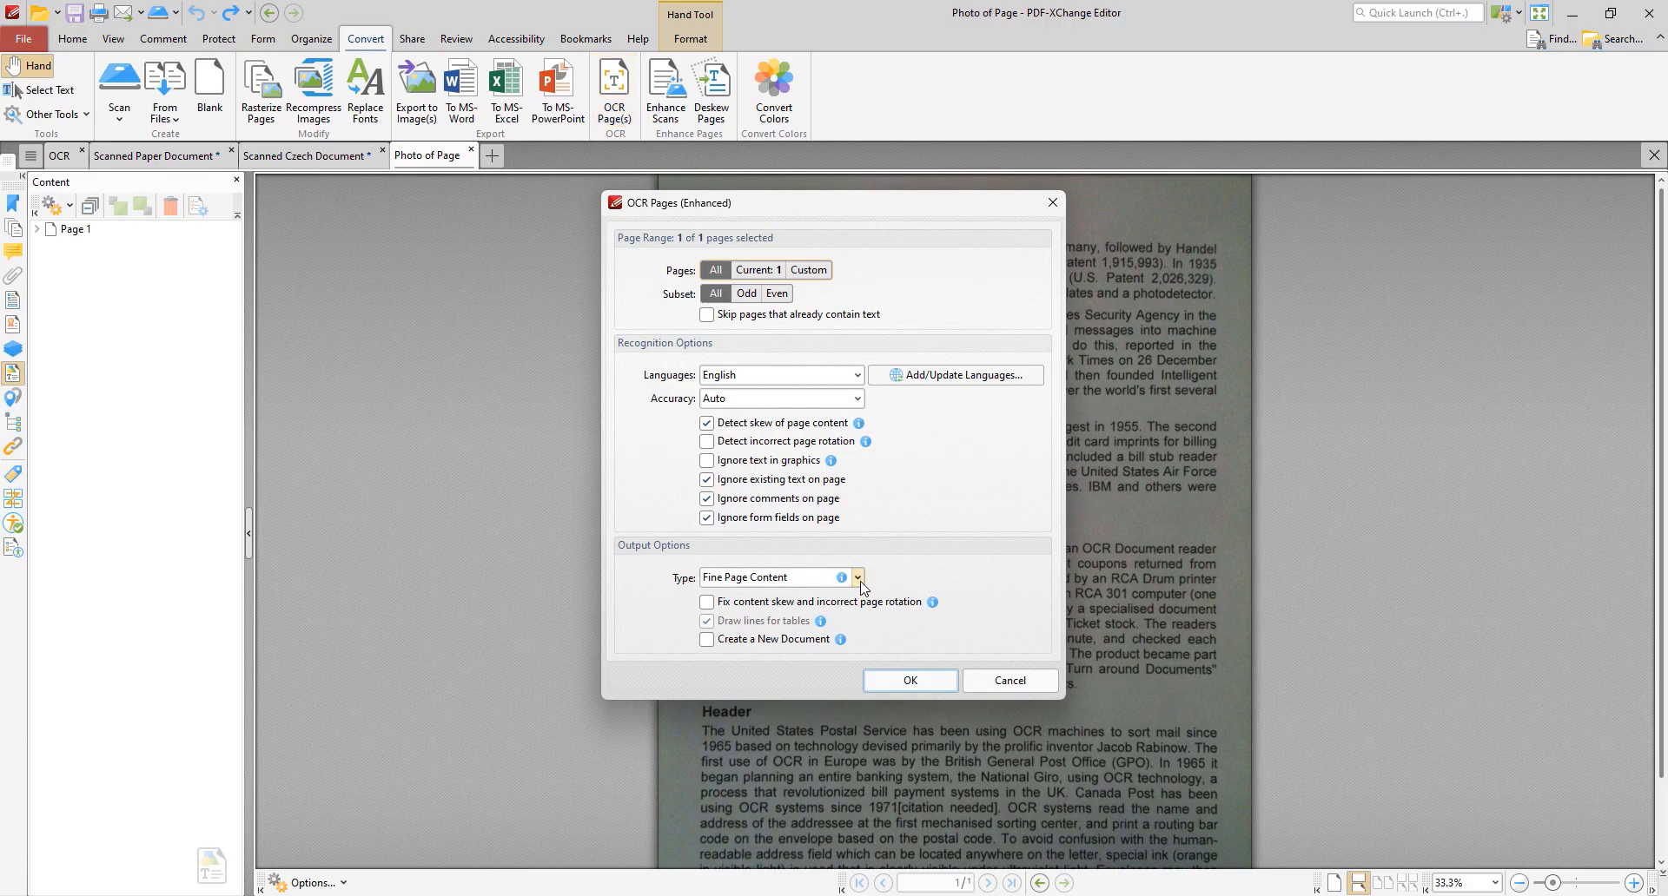
left_click(909, 680)
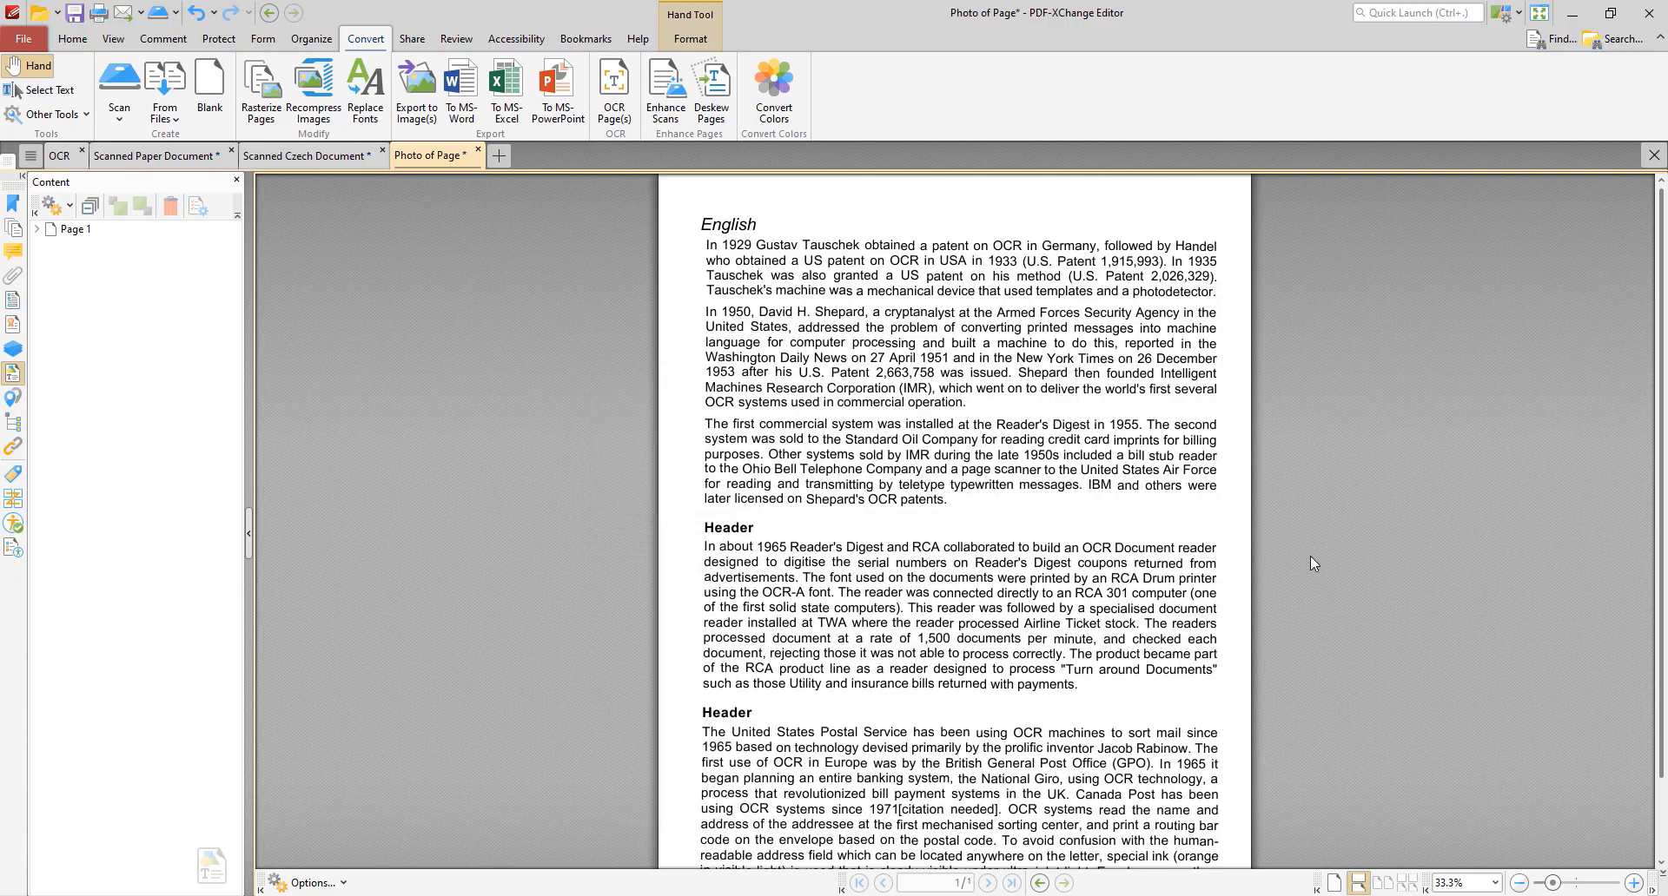
left_click(37, 230)
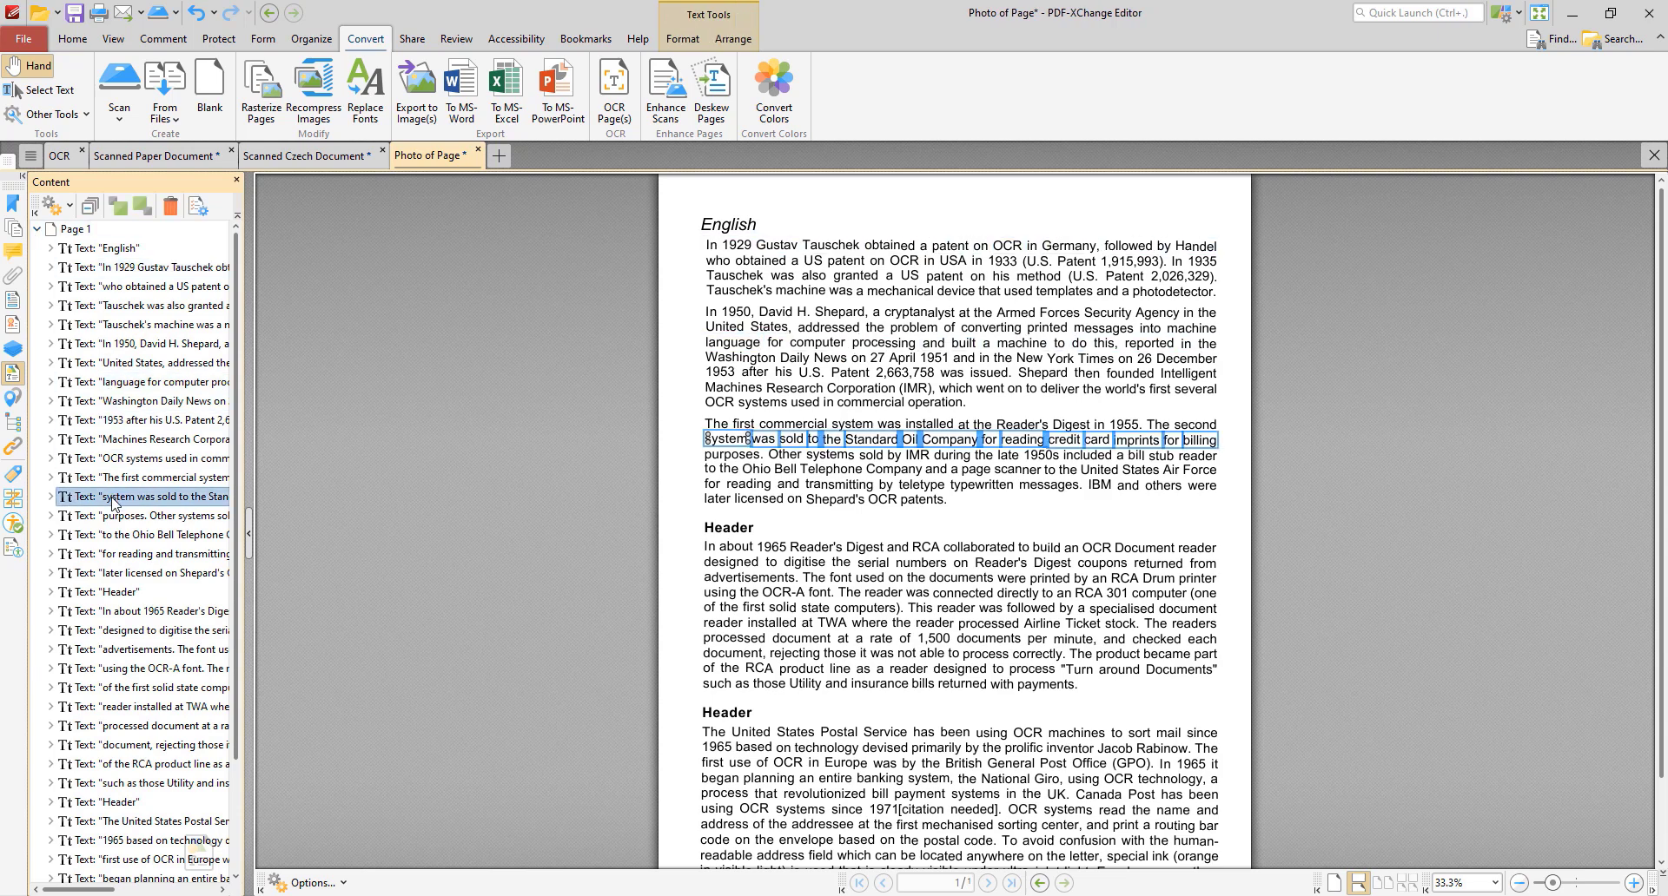
left_click(114, 612)
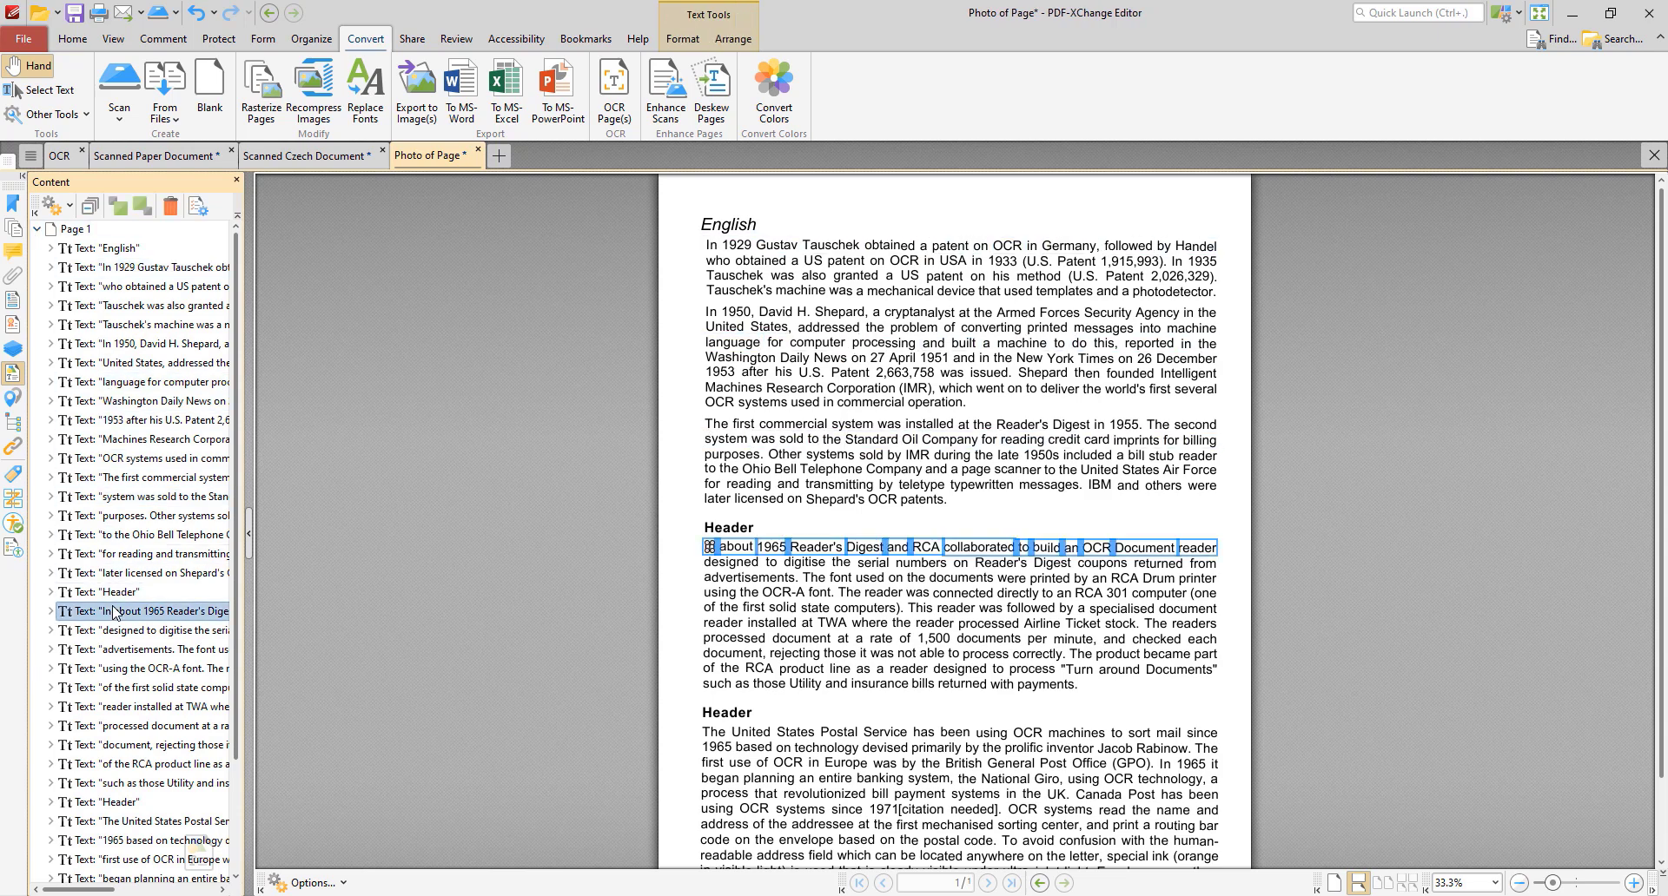
left_click(76, 39)
left_click(412, 91)
left_click(847, 333)
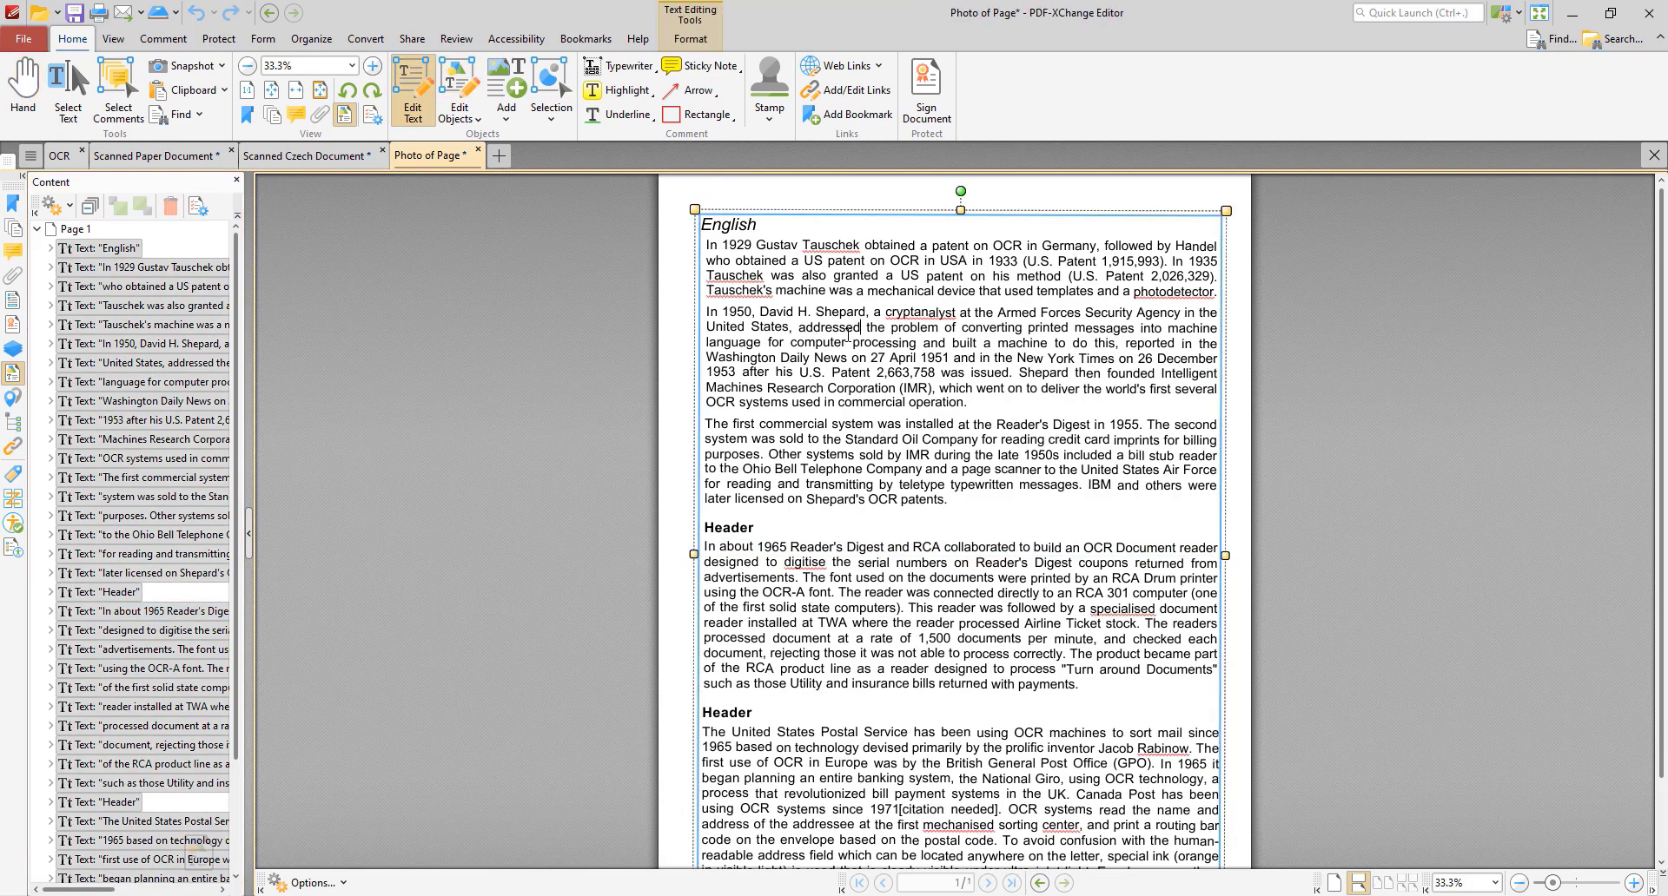
key("BackSpace")
key("BackSpace")
key("BackSpace")
key("BackSpace")
key("BackSpace")
key("BackSpace")
key("BackSpace")
key("BackSpace")
key("BackSpace")
type("lo")
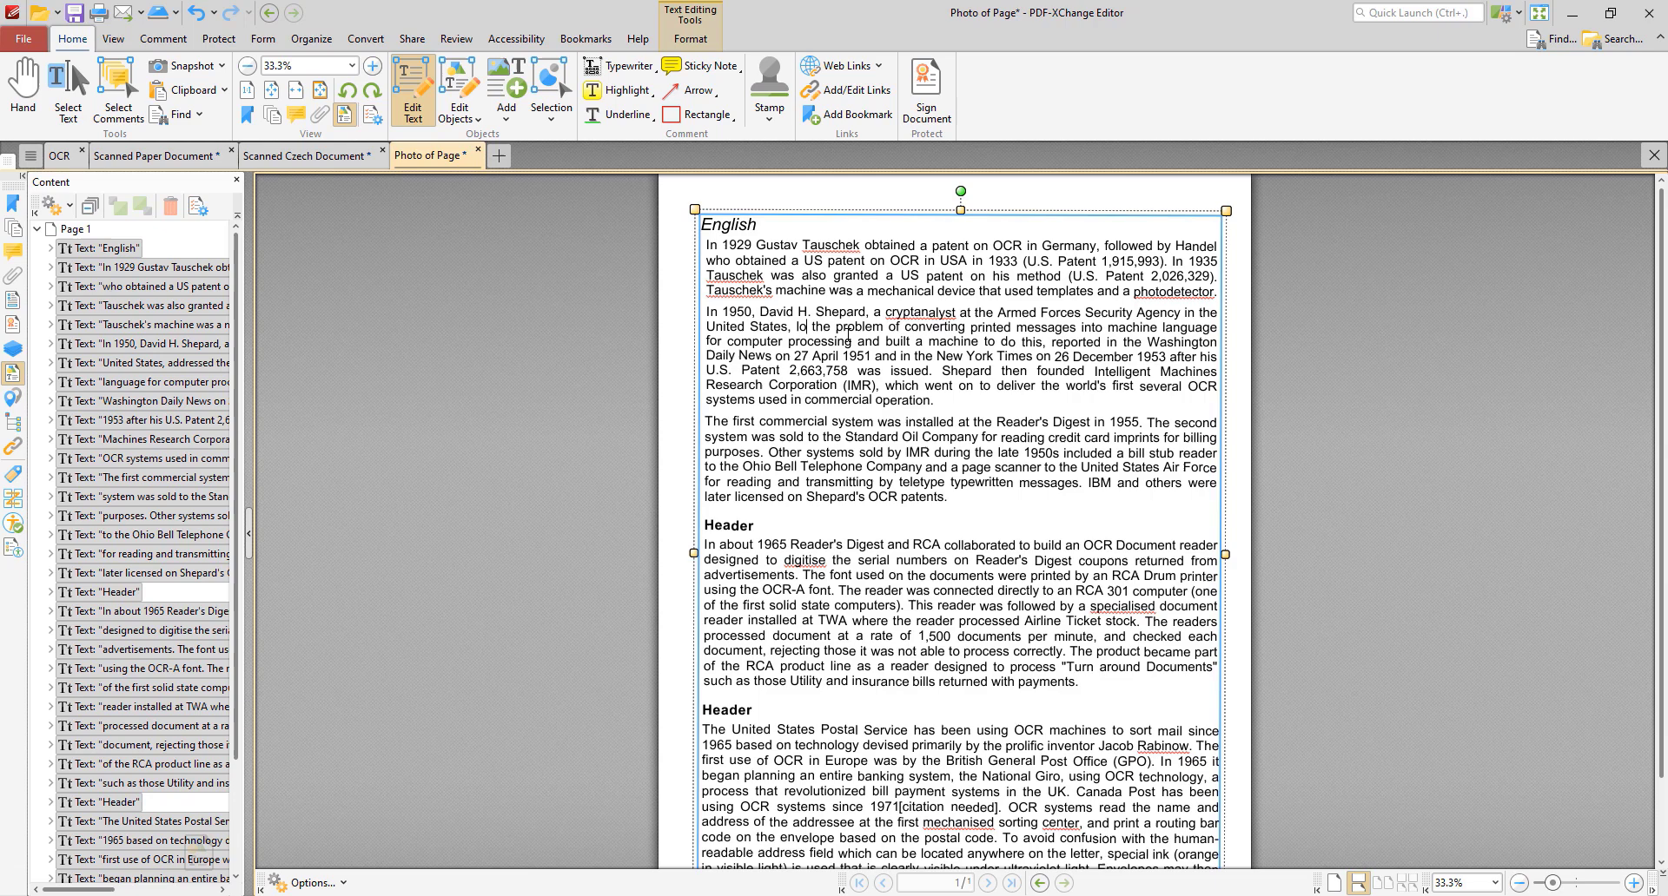
type("rem ipsum")
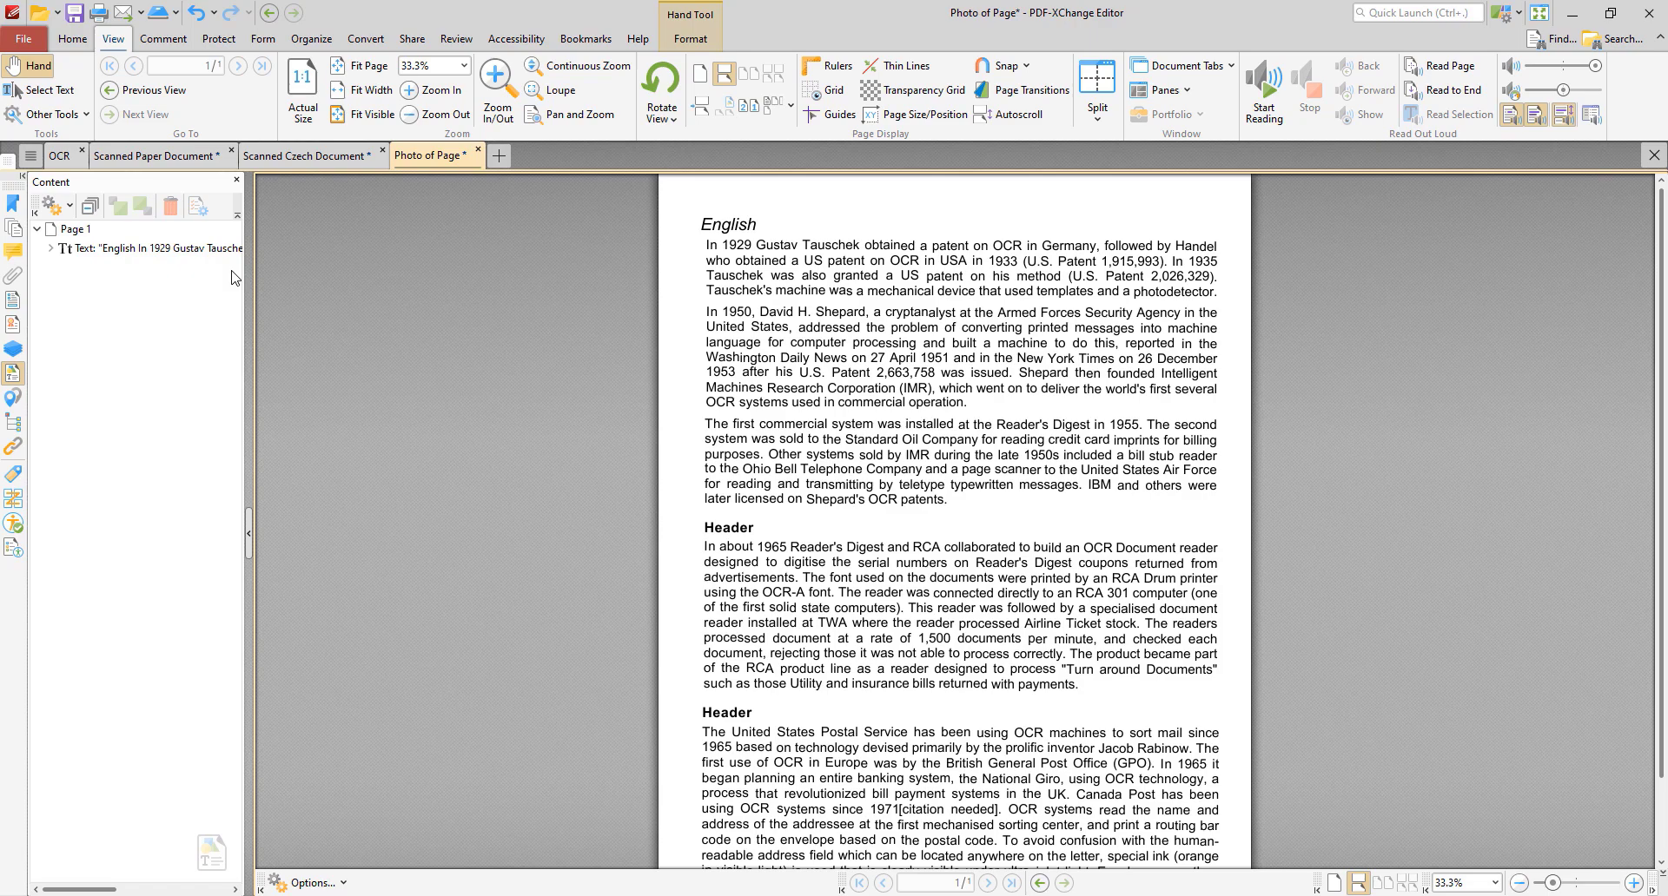
Undo the text edit and the OCR to restore the original photo.
left_click(195, 17)
left_click(195, 17)
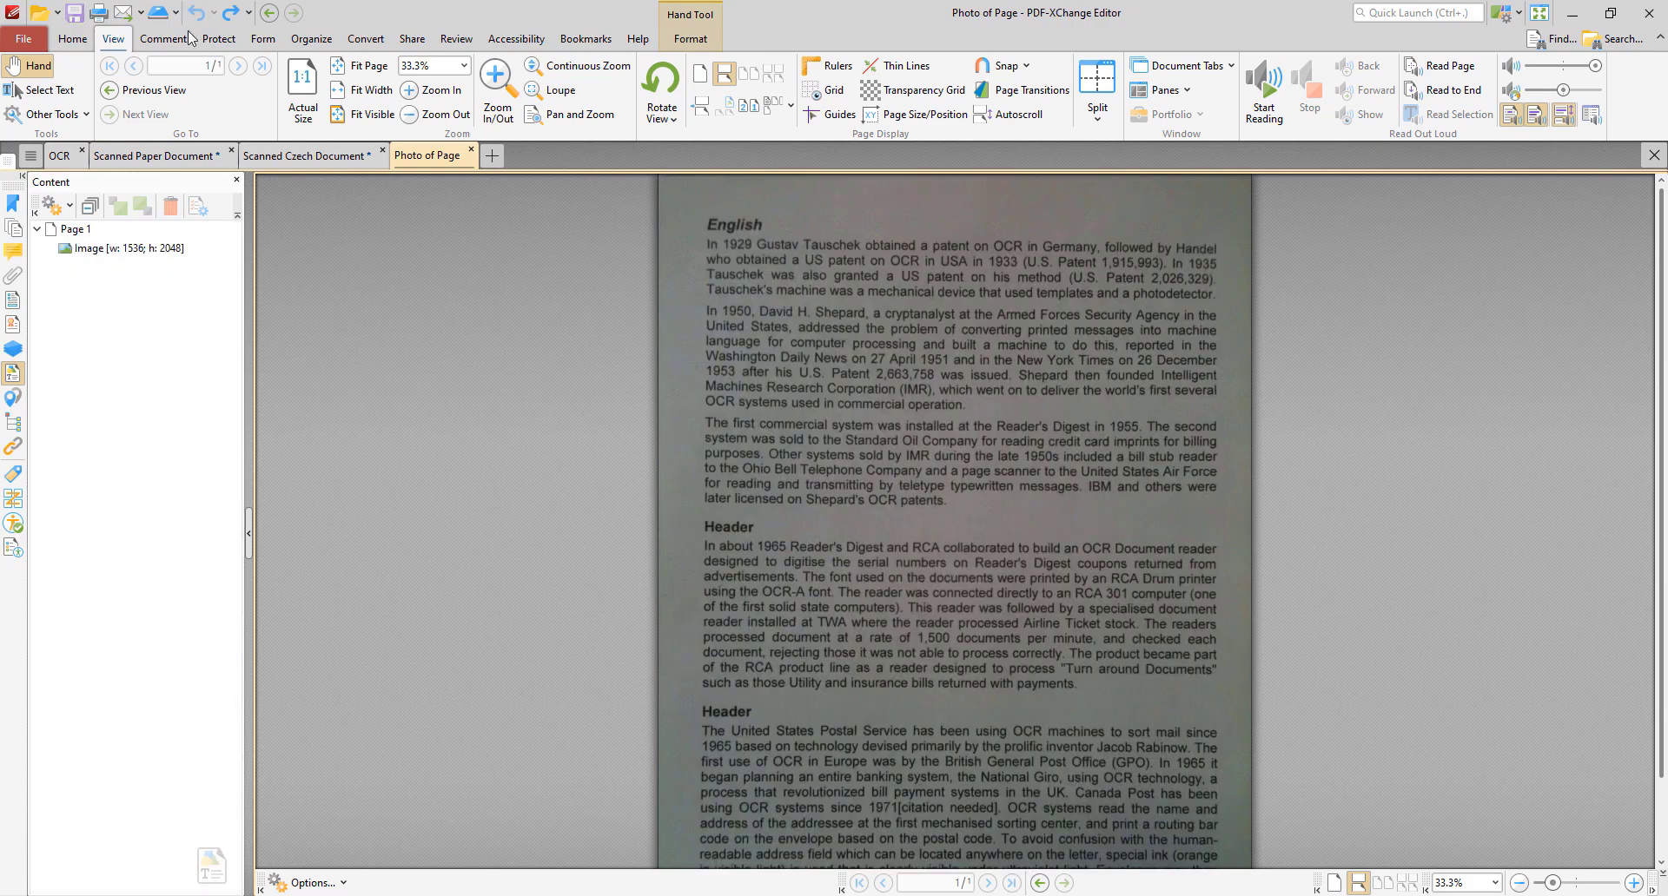
left_click(73, 43)
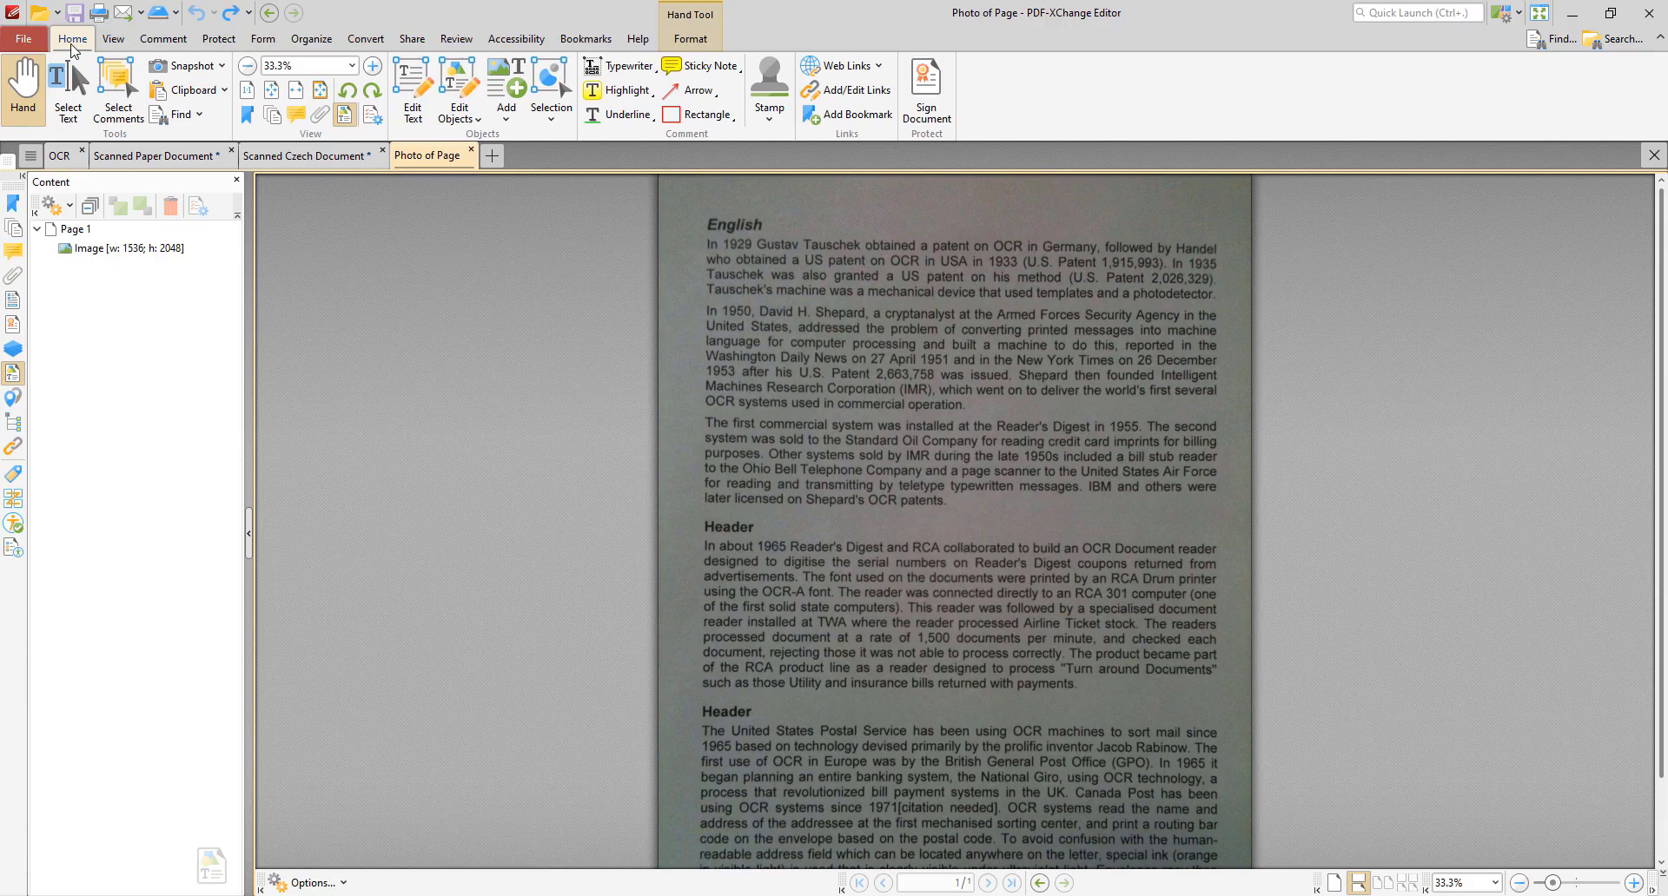
left_click(178, 66)
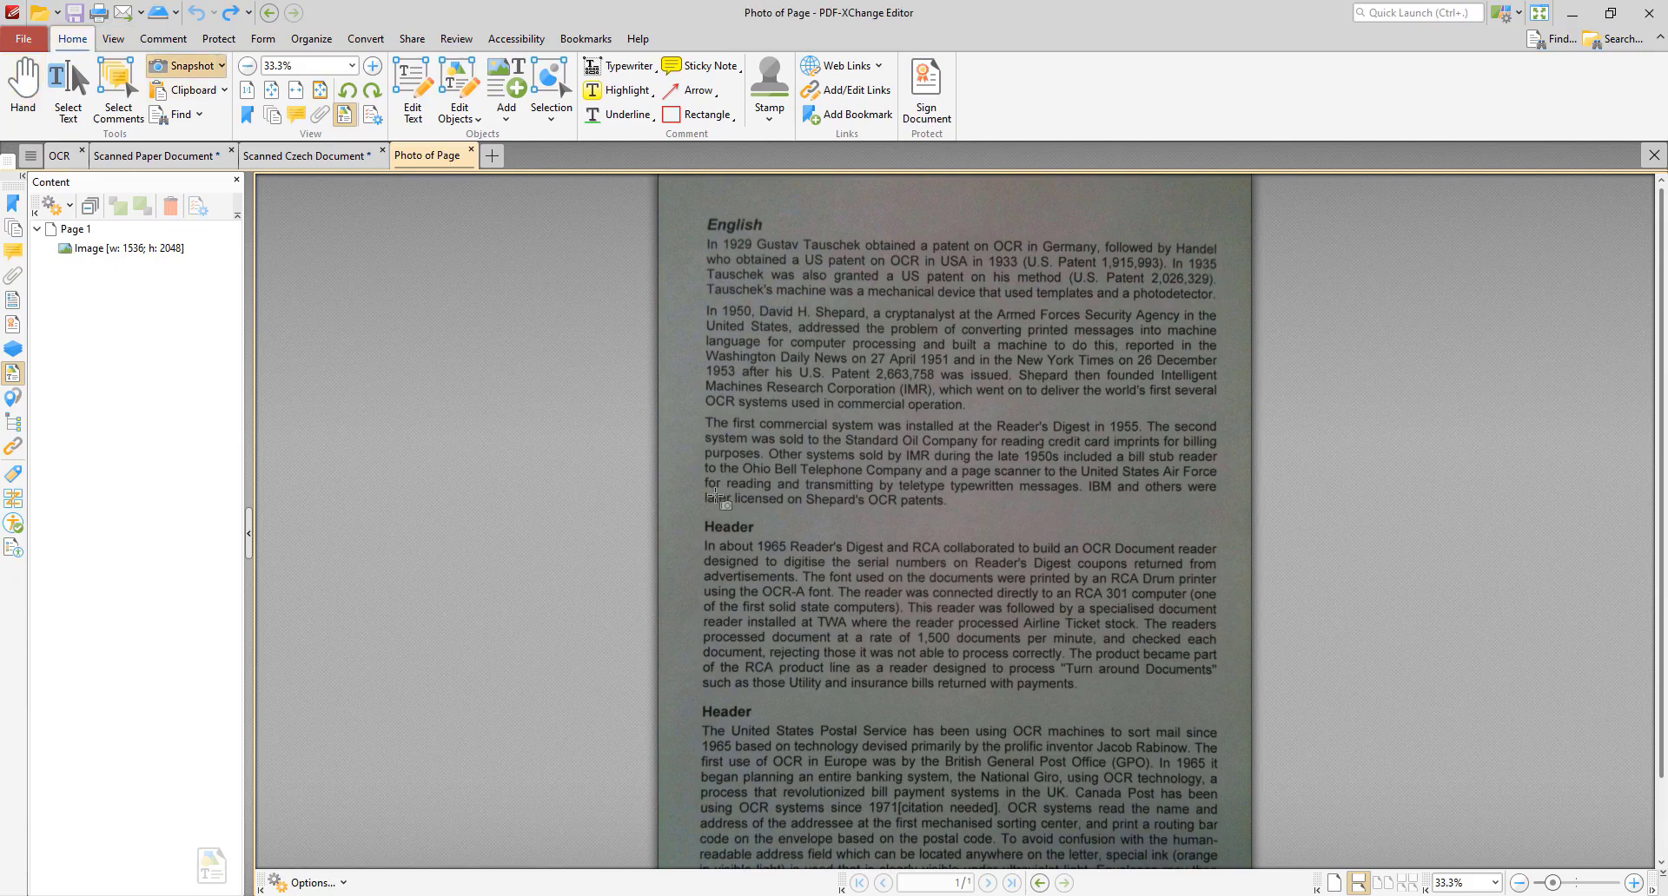
OCR only a snapshot region around the first Header paragraph as Editable Text and Images.
mouse_move(691, 517)
left_mouse_down()
mouse_move(1071, 666)
mouse_move(1228, 699)
left_mouse_up()
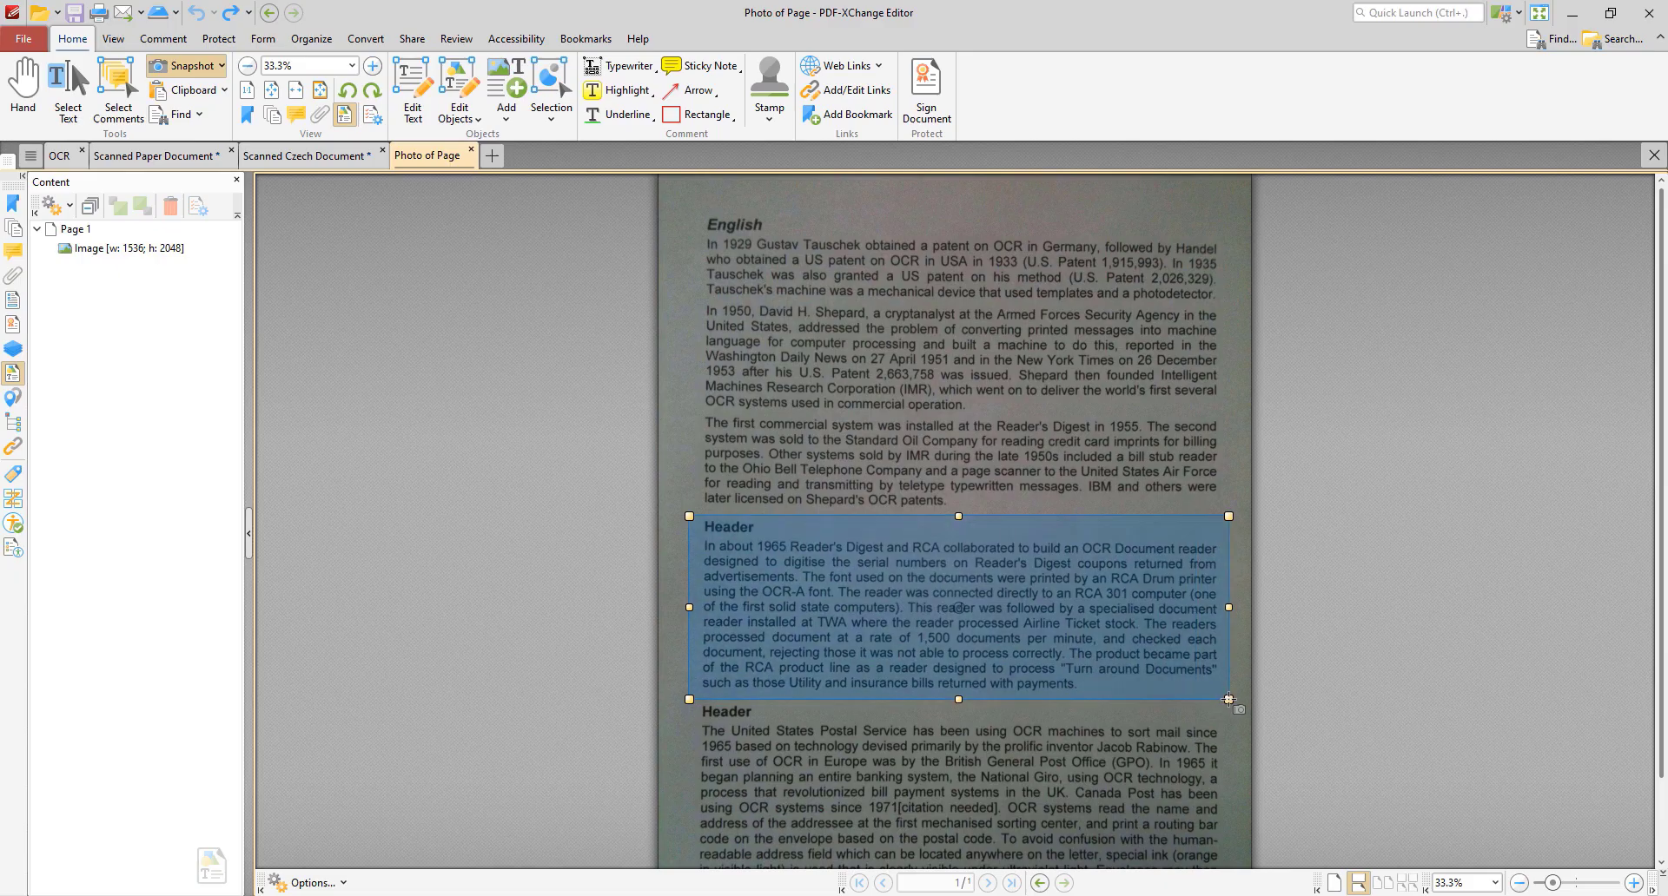
right_click(1026, 579)
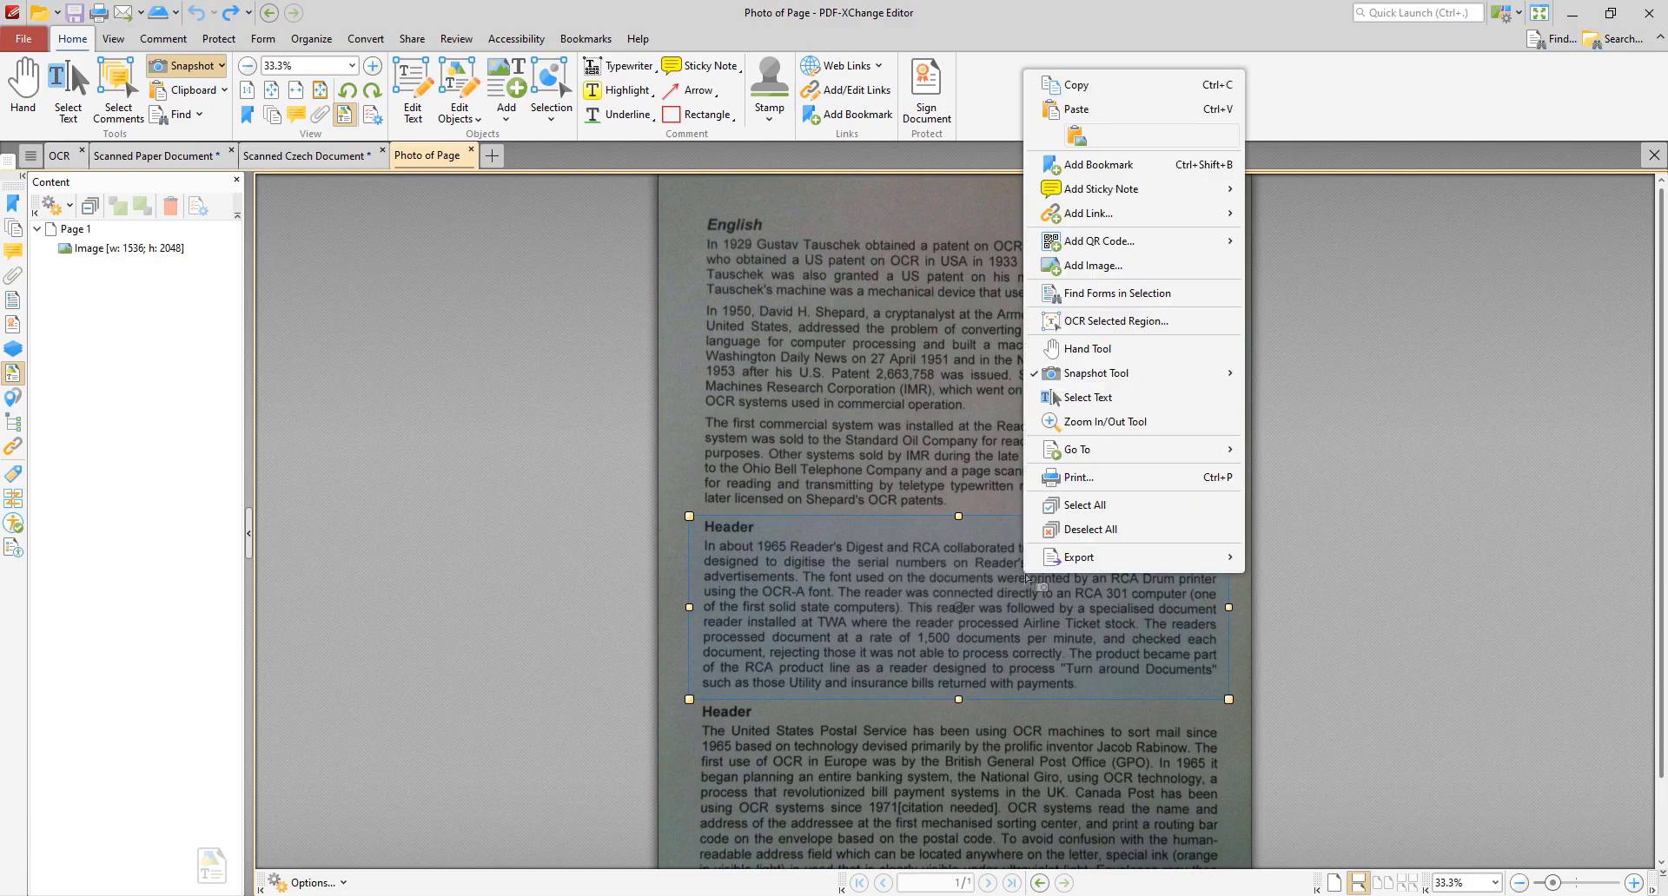
left_click(1122, 320)
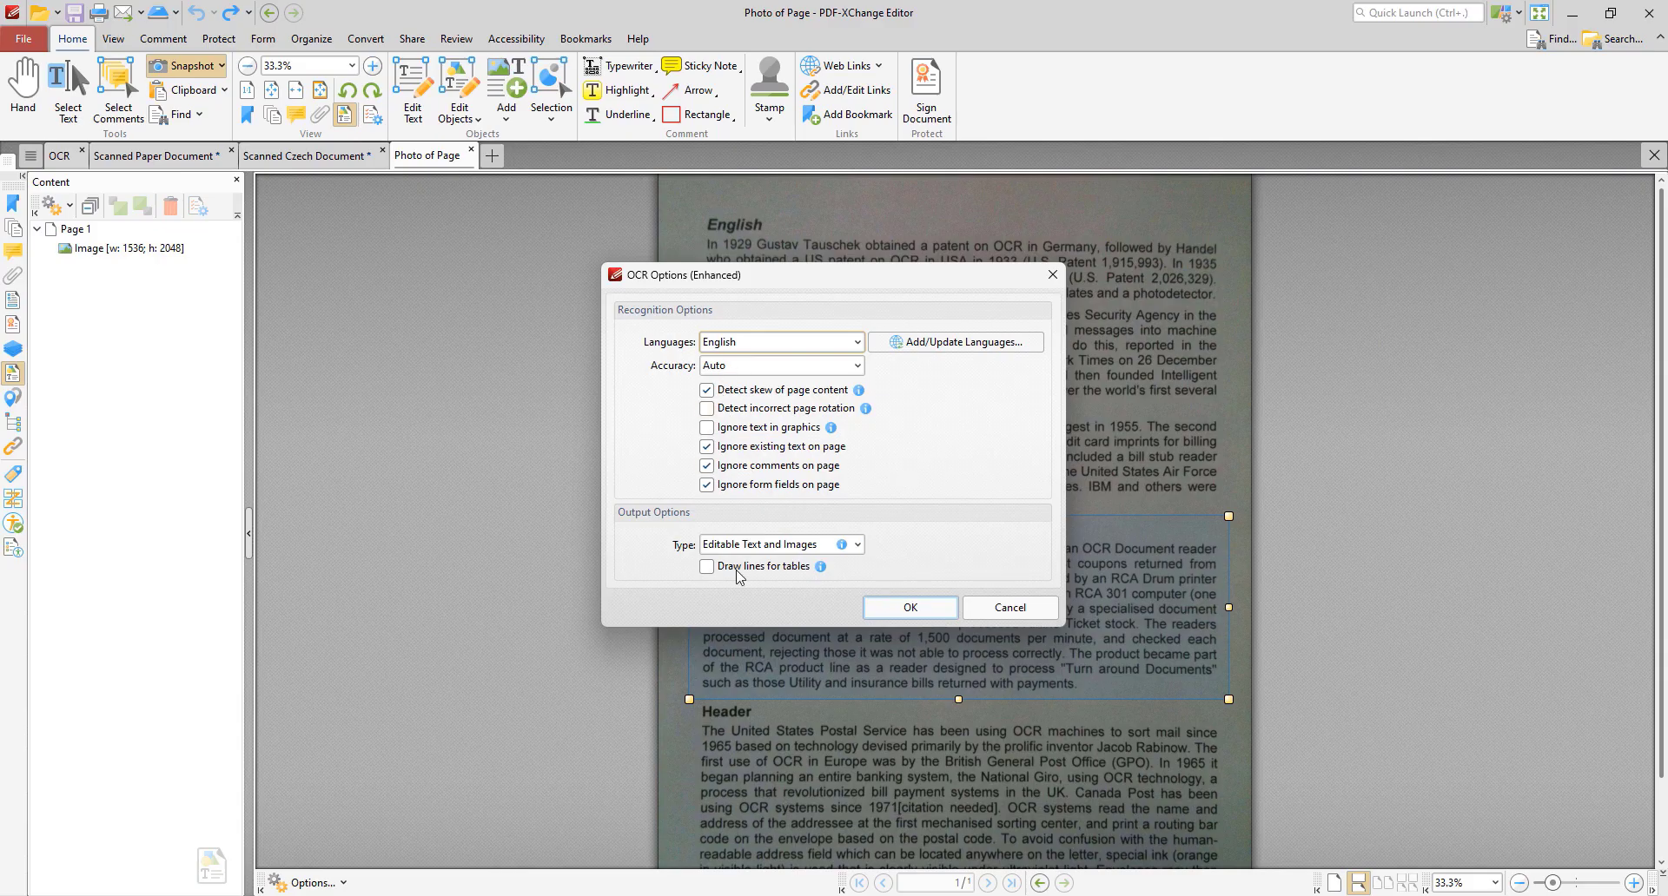
left_click(914, 616)
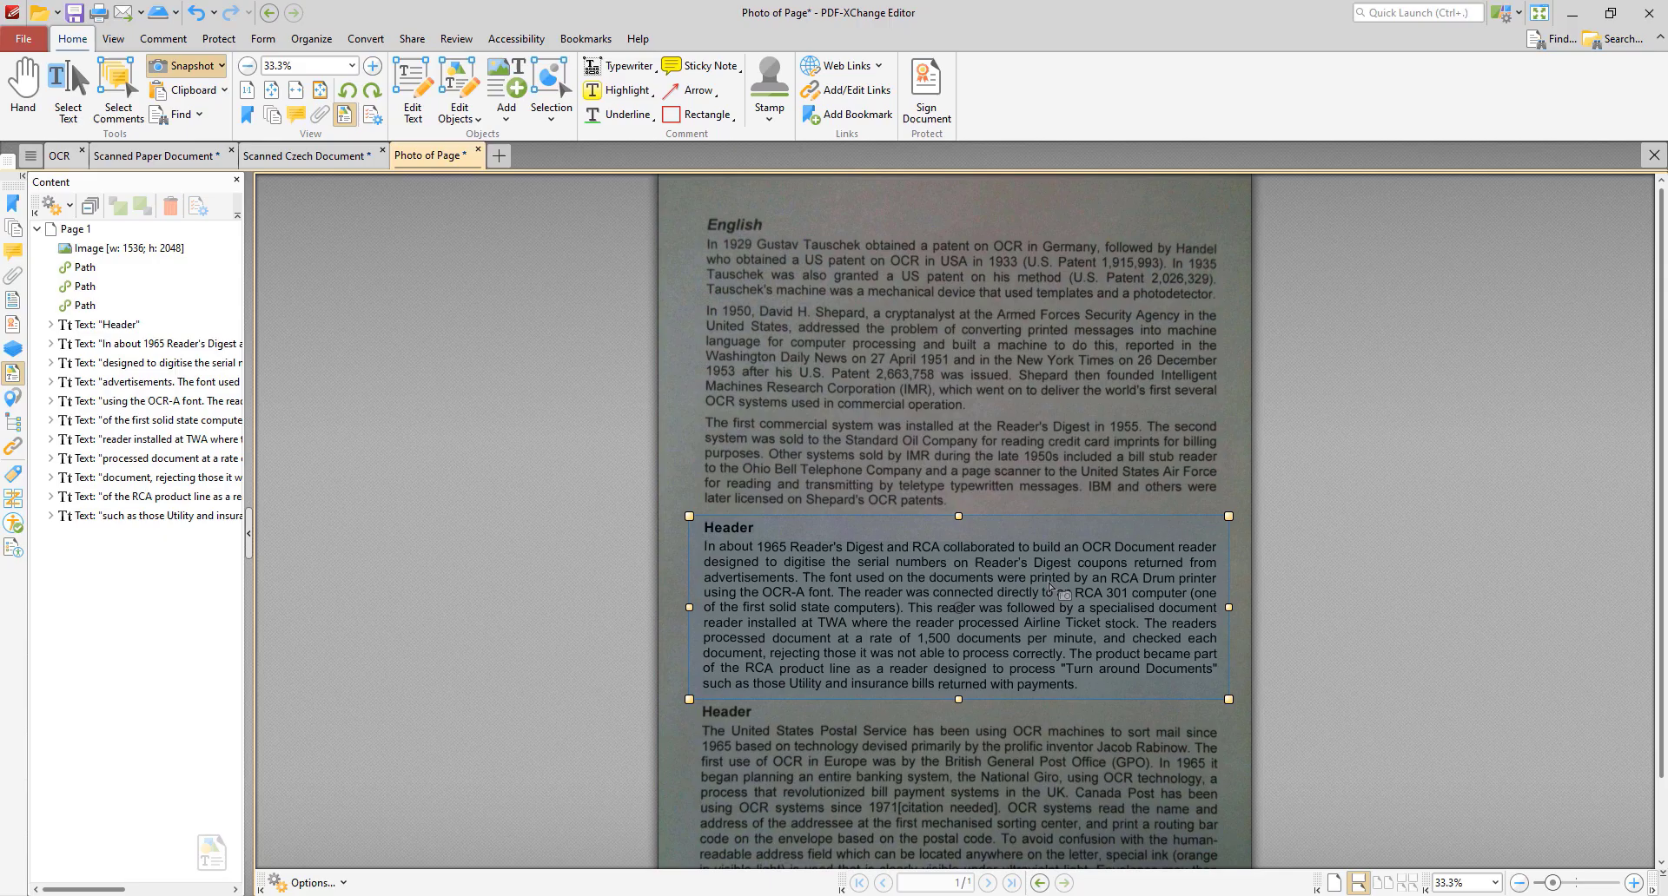
left_click(429, 104)
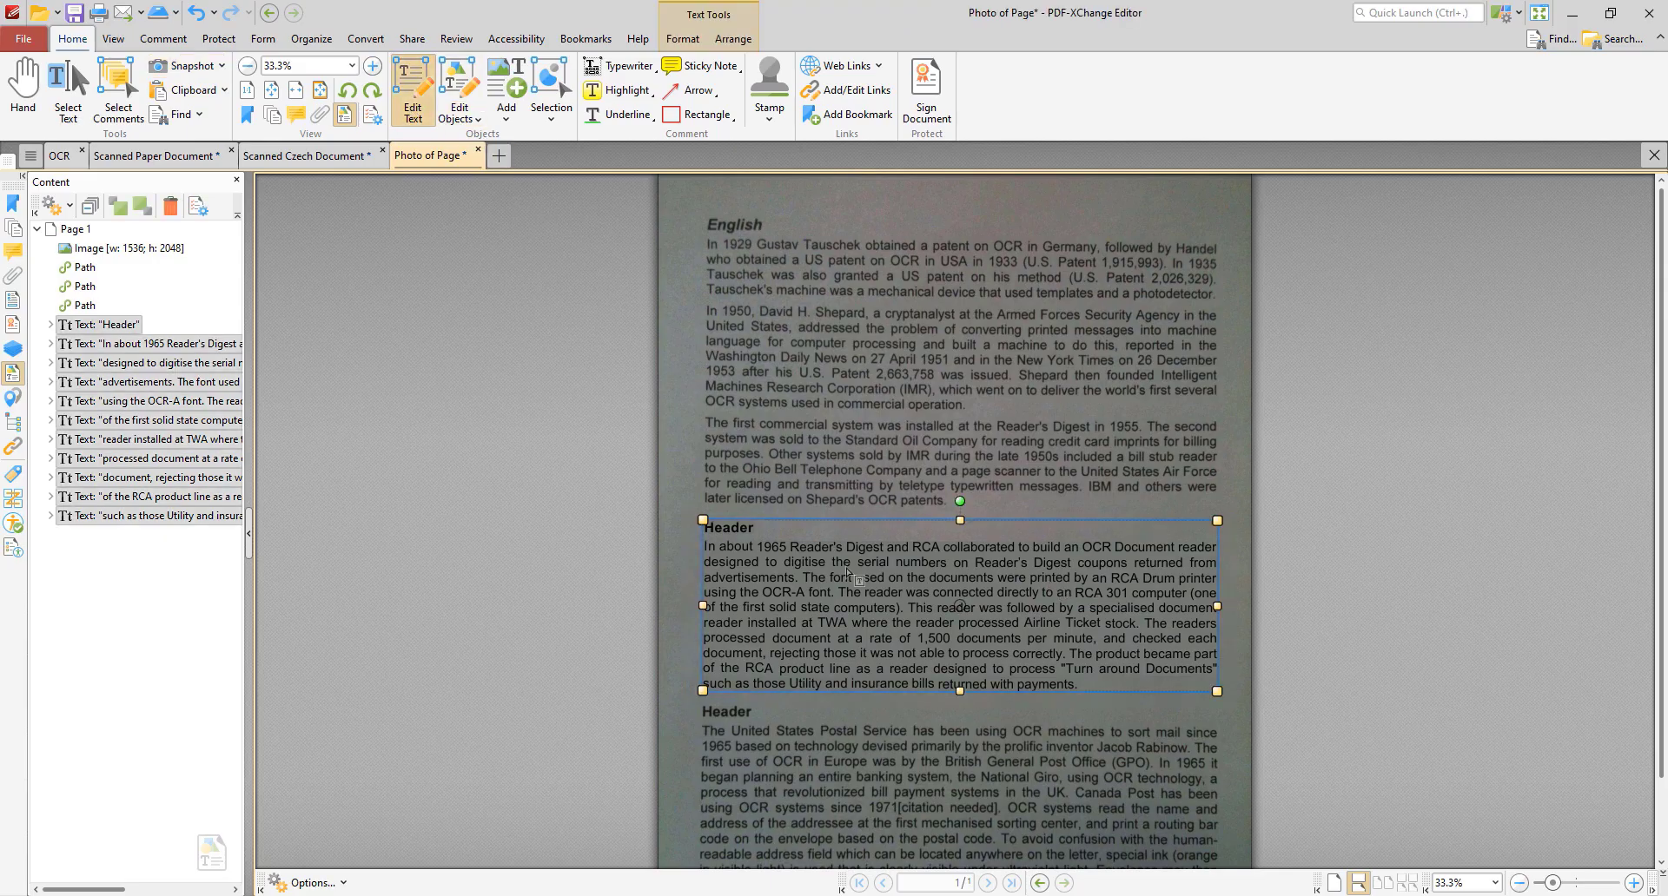